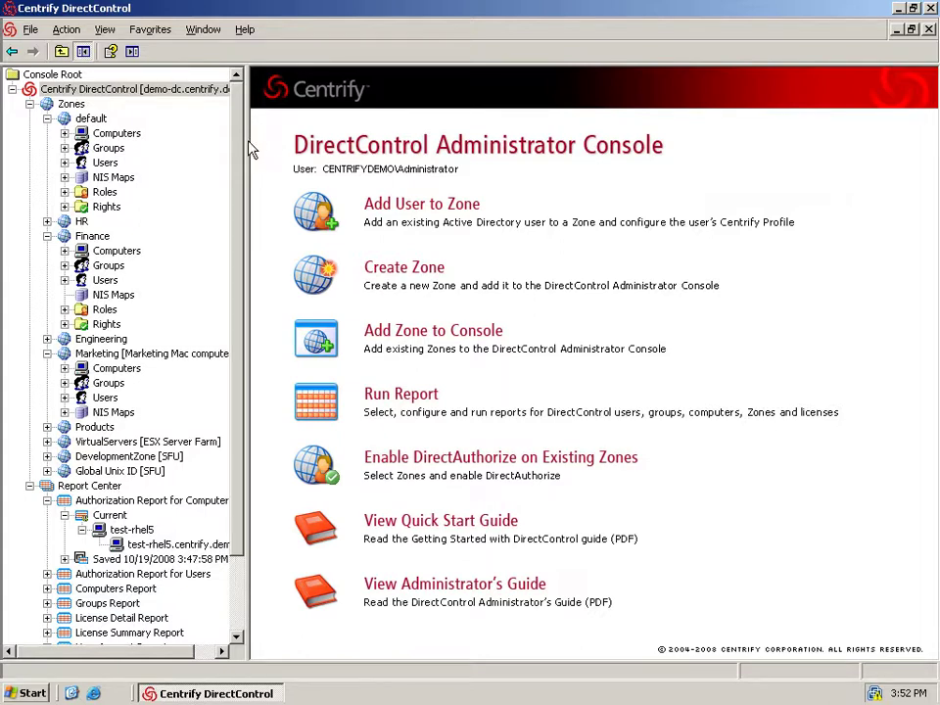
Browse computers in the default, Finance and Marketing zones and the test-rhel5 report, then list default's roles
left_click(117, 133)
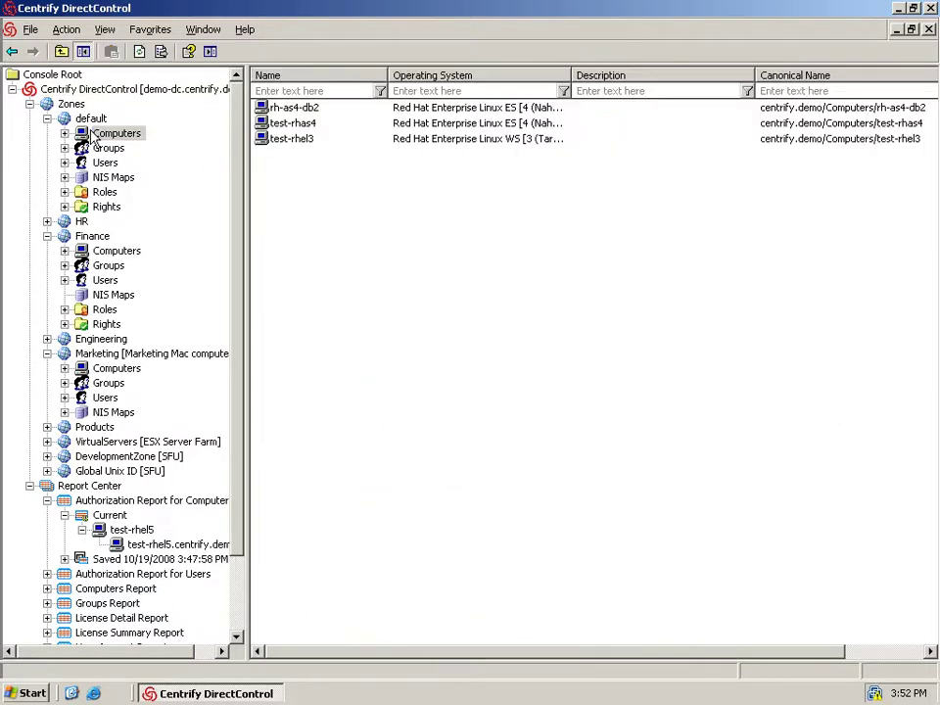
left_click(80, 254)
left_click(83, 375)
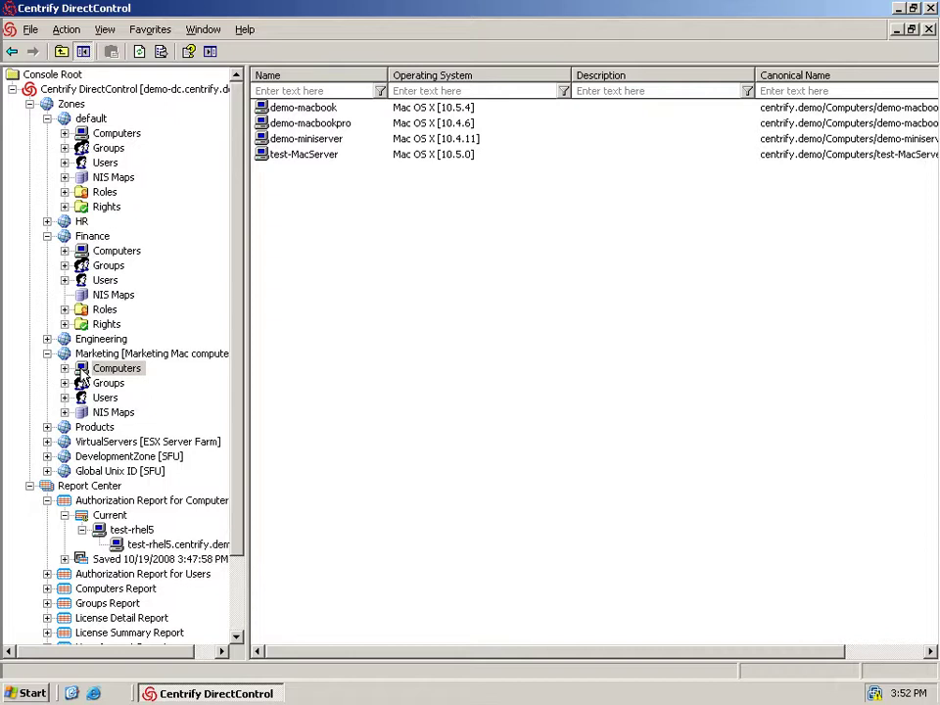
left_click(122, 549)
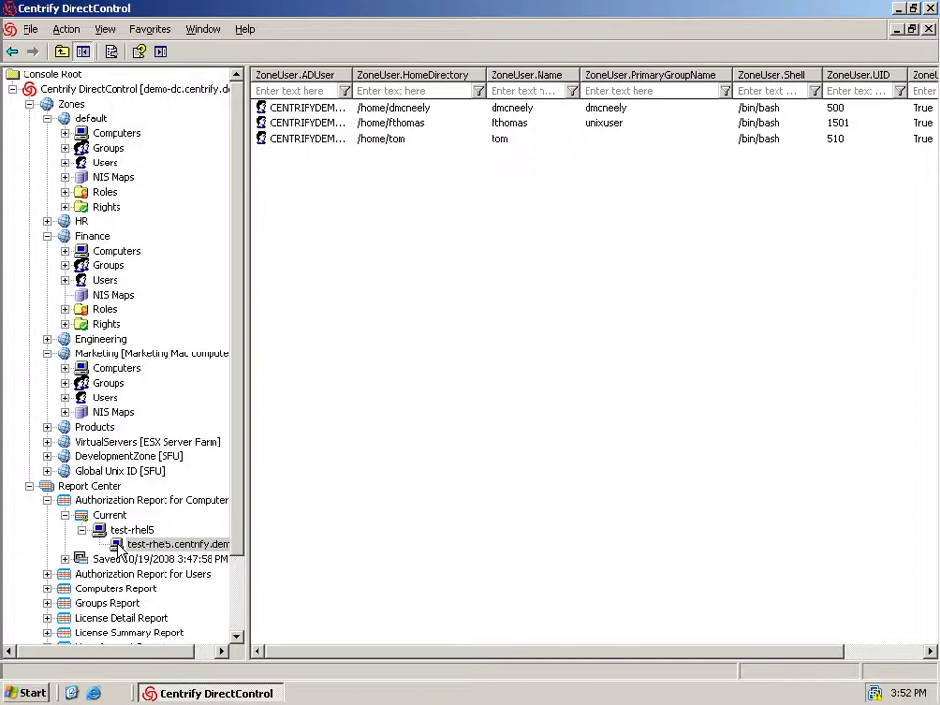
left_click(85, 194)
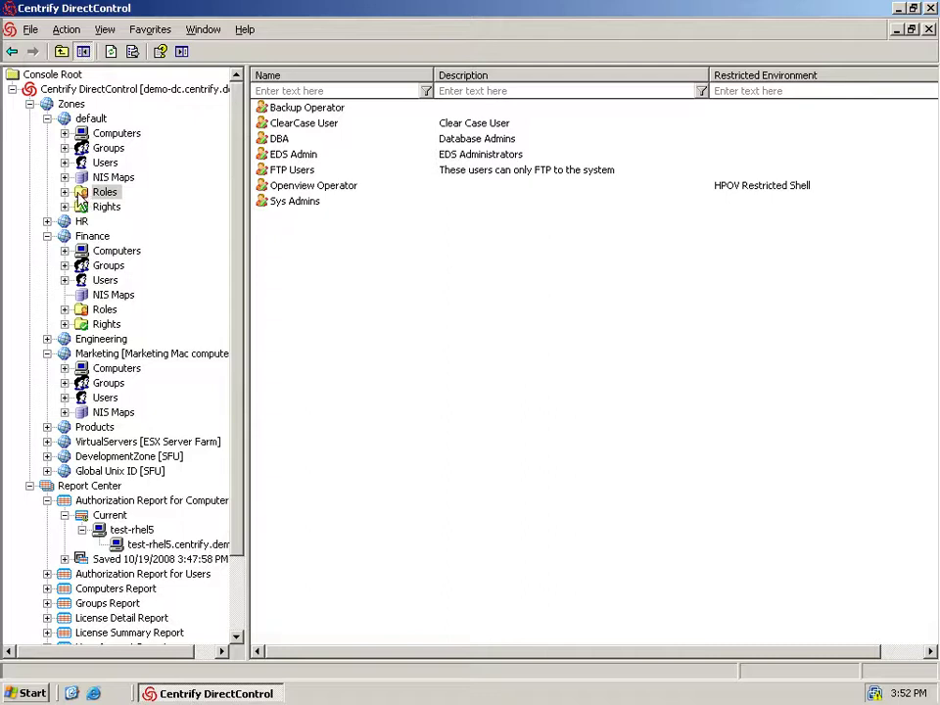
Expand the default zone's Roles and view the ClearCase User, DBA and Sys Admins members
double_click(84, 196)
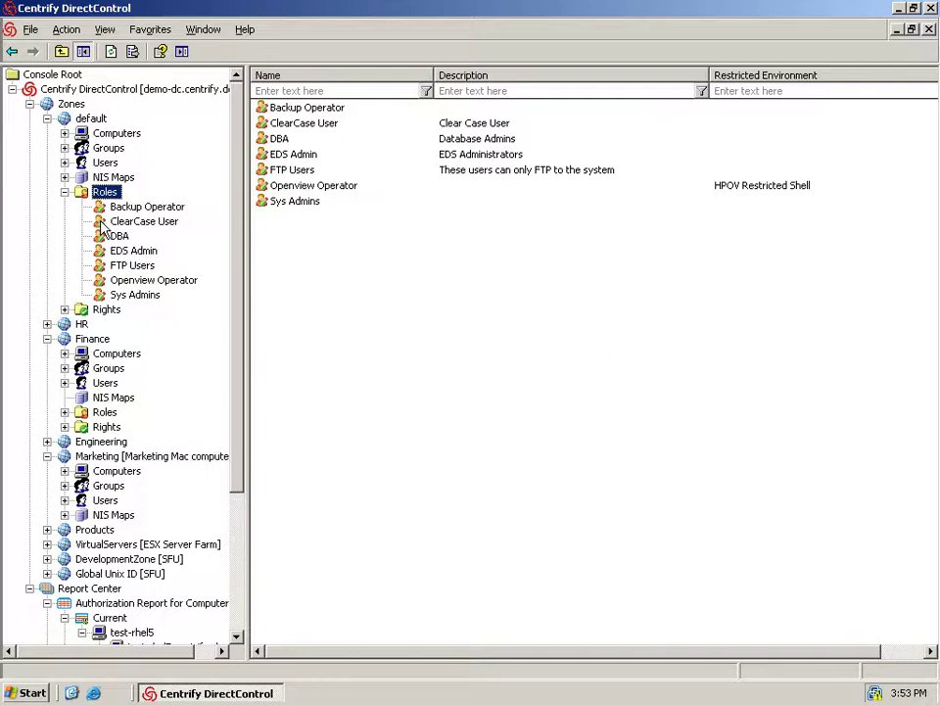
left_click(101, 224)
left_click(101, 237)
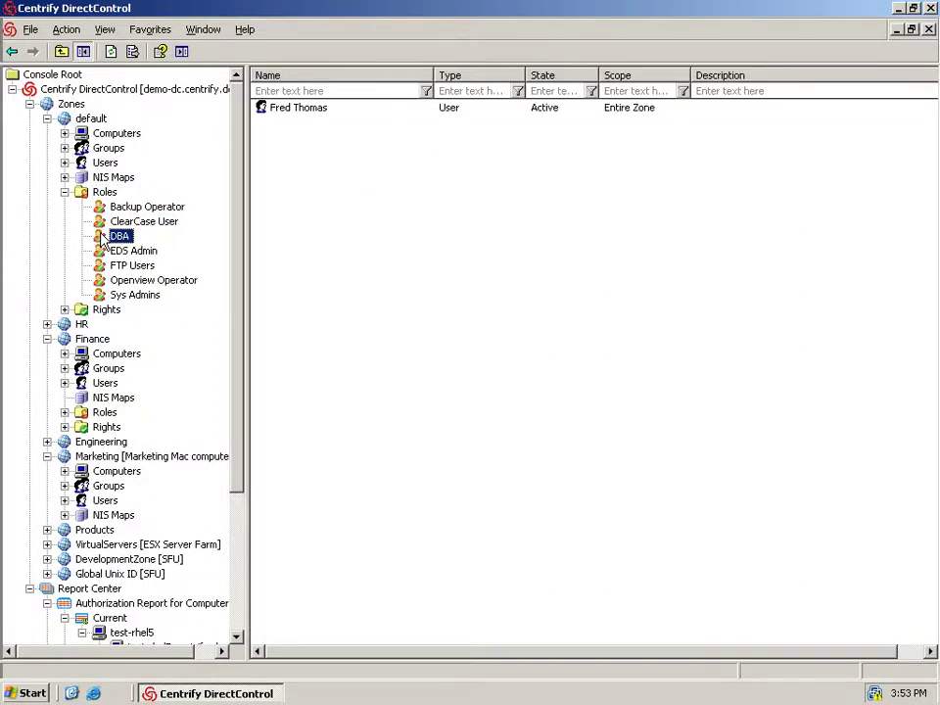
left_click(102, 296)
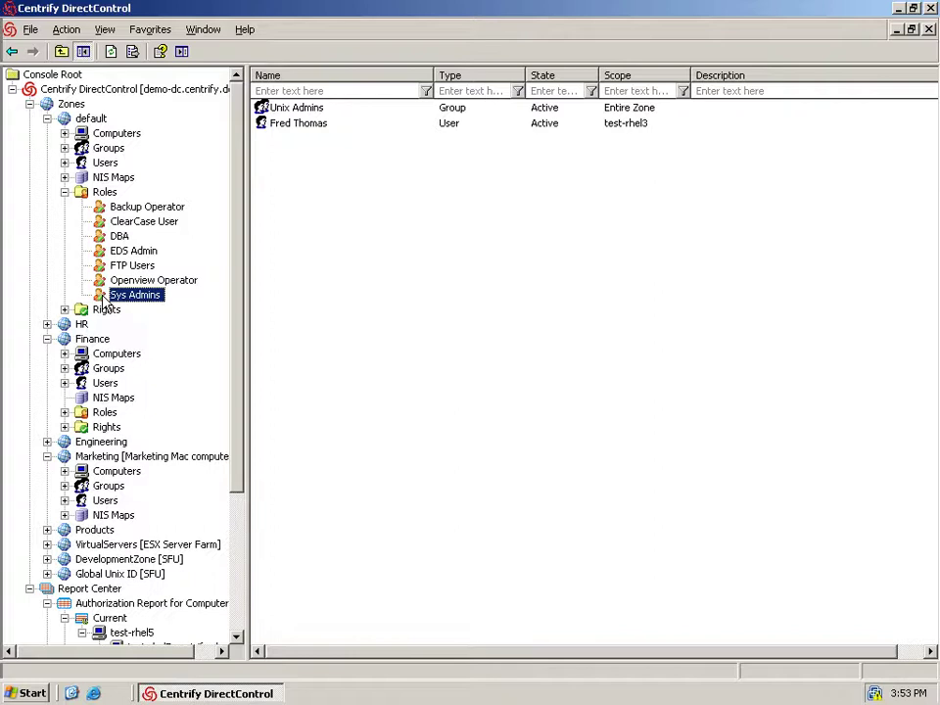
Expand Finance's Roles and Rights and list its Restricted Environments
left_click(83, 415)
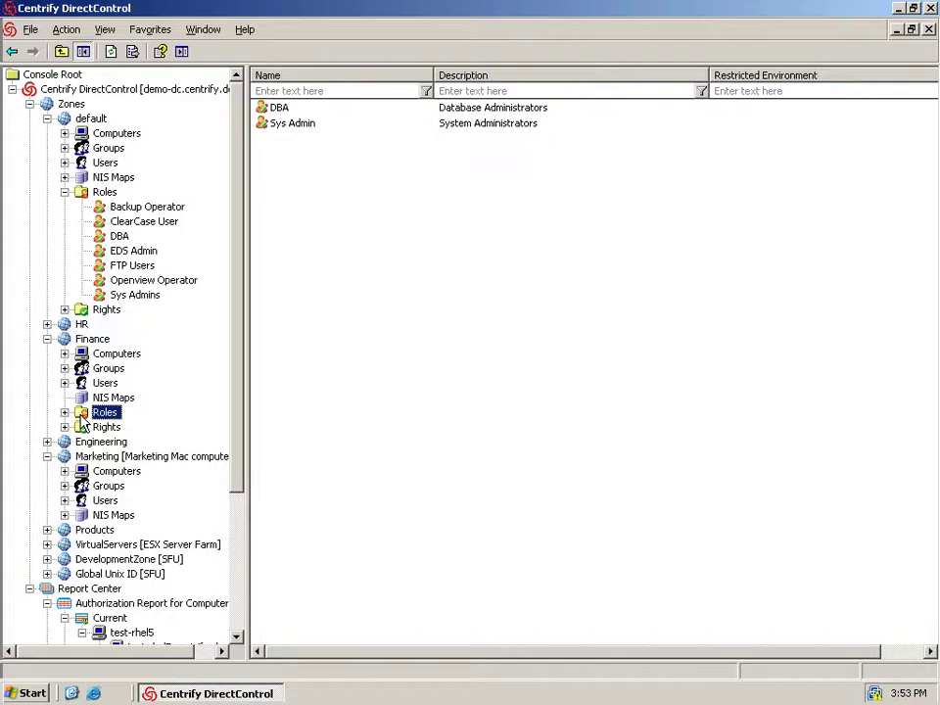
left_click(65, 412)
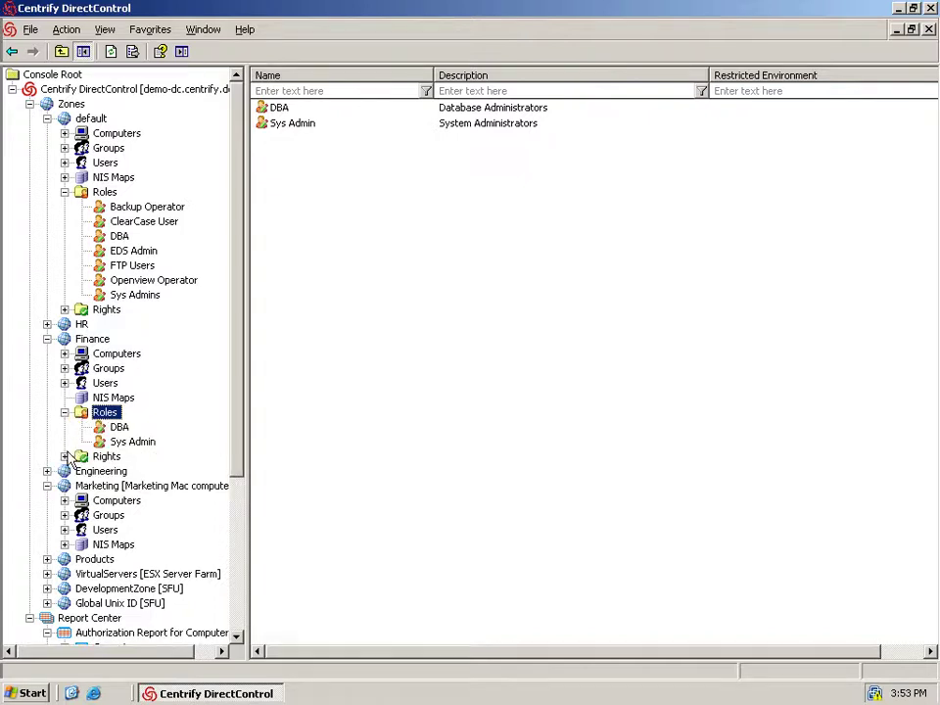
left_click(65, 457)
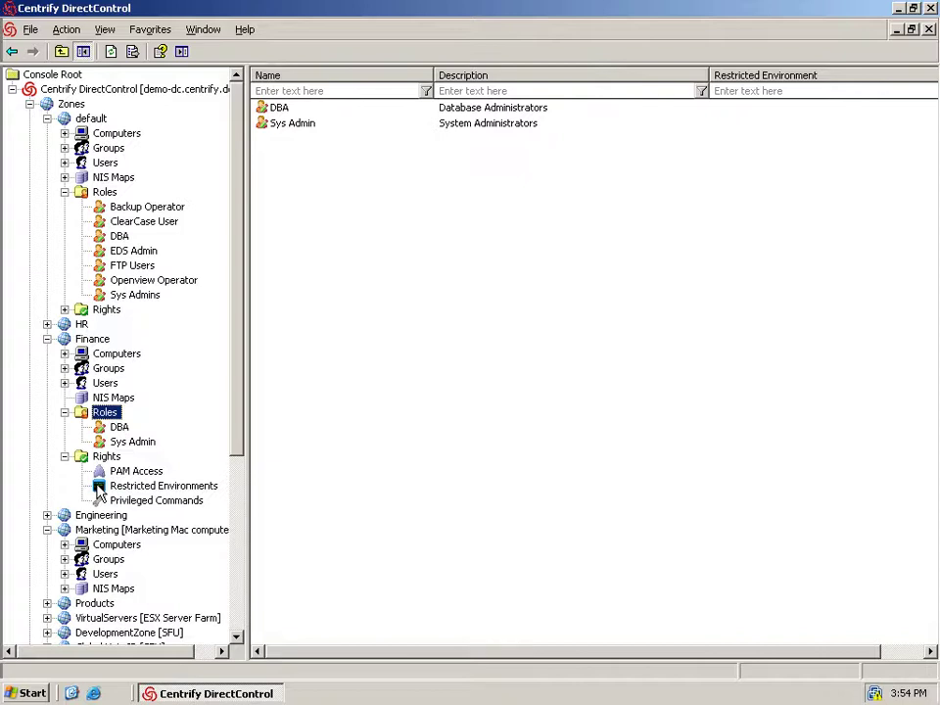
left_click(99, 486)
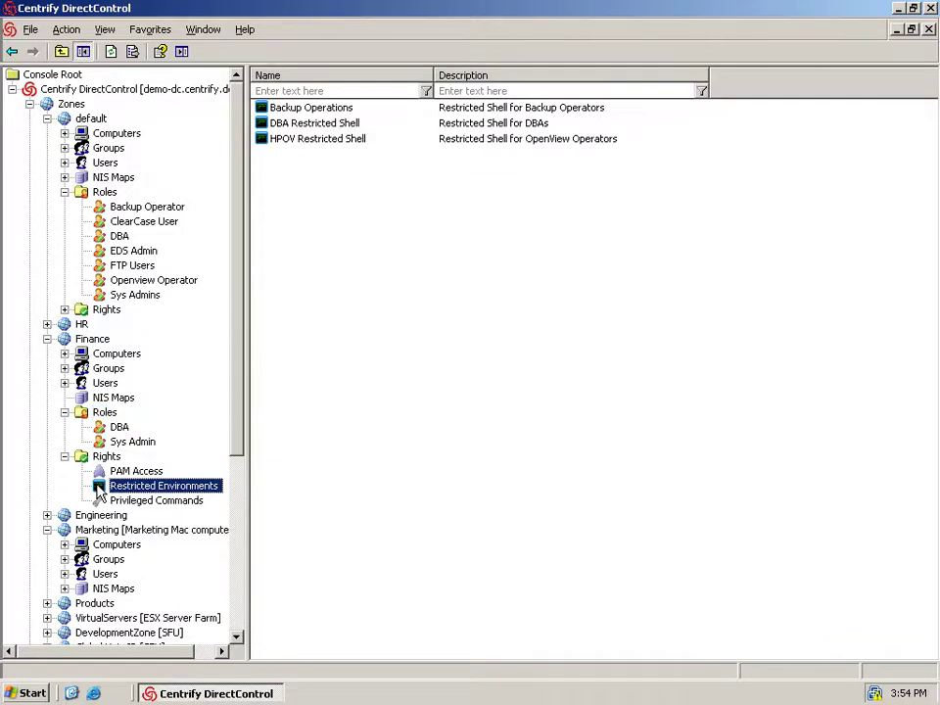
Review the existing commands in the Backup Operations environment's properties
double_click(279, 112)
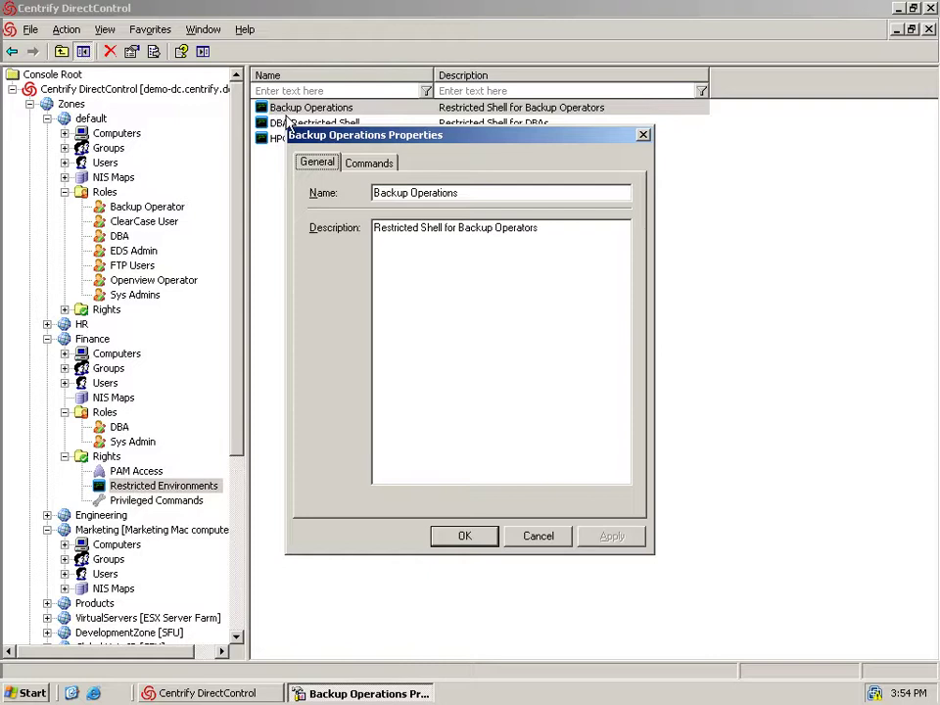
left_click(363, 164)
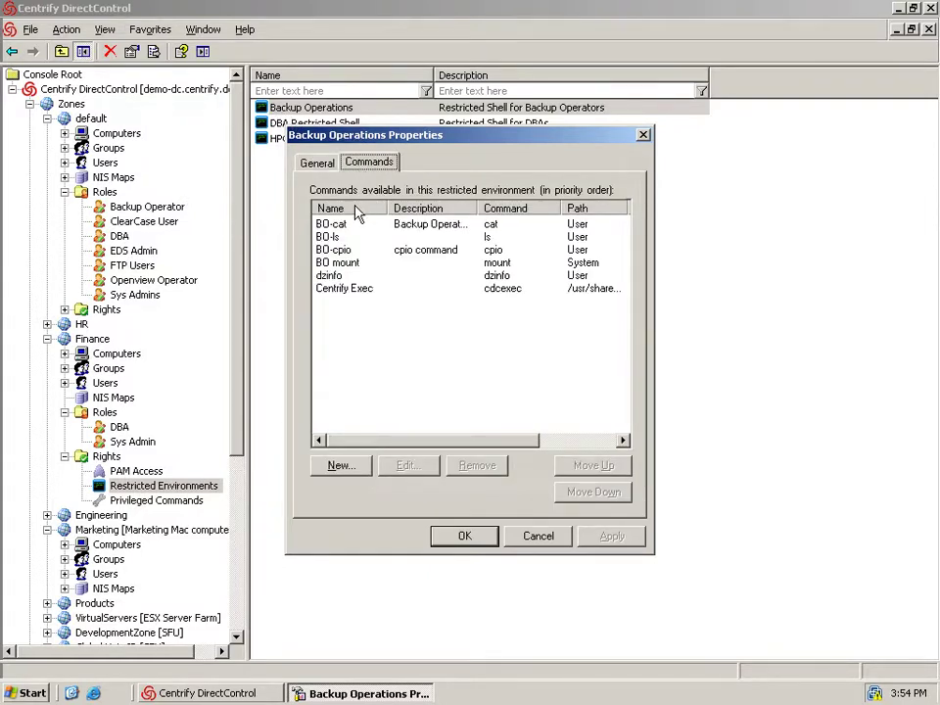
left_click(337, 237)
left_click(345, 225)
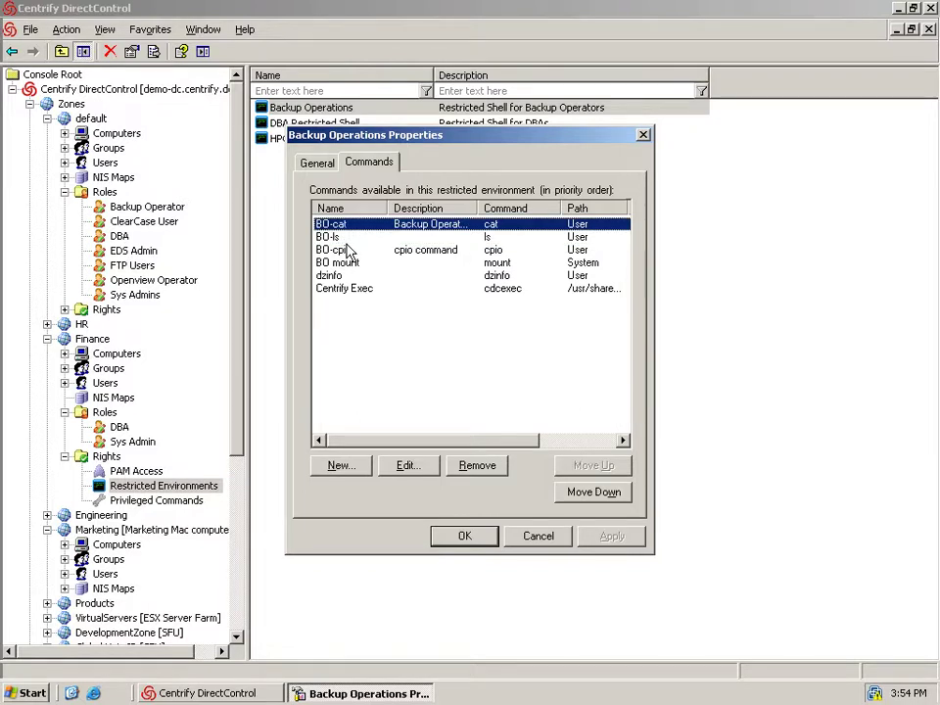
Add a BO-tar command described 'tar comman' that runs as the root account, and save
left_click(340, 466)
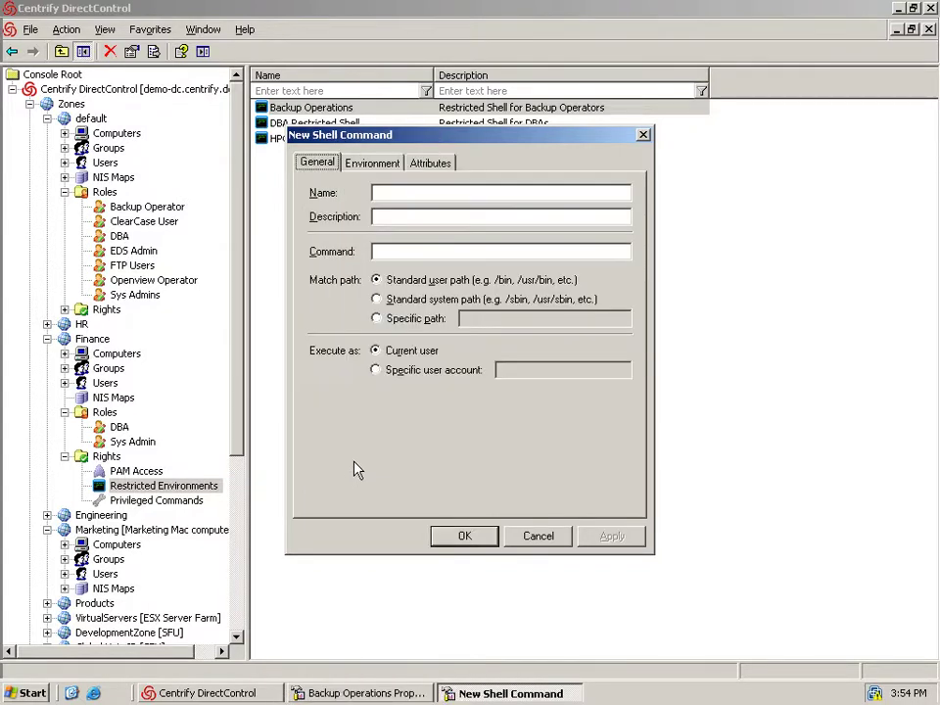
left_click(398, 193)
type("BO-tar")
key("Tab")
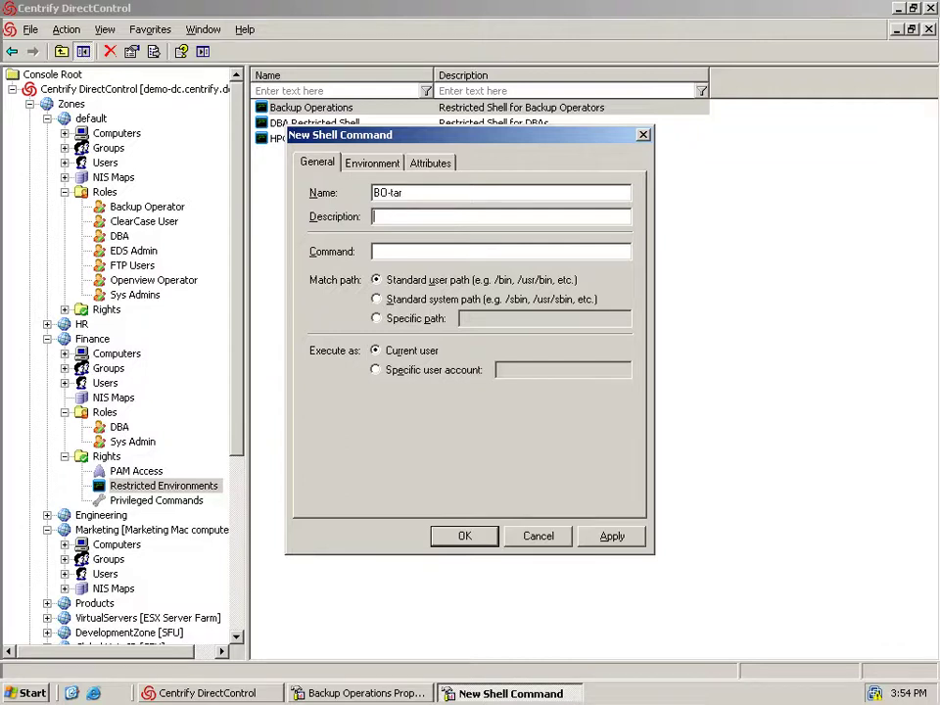
type("tar command")
left_click(377, 370)
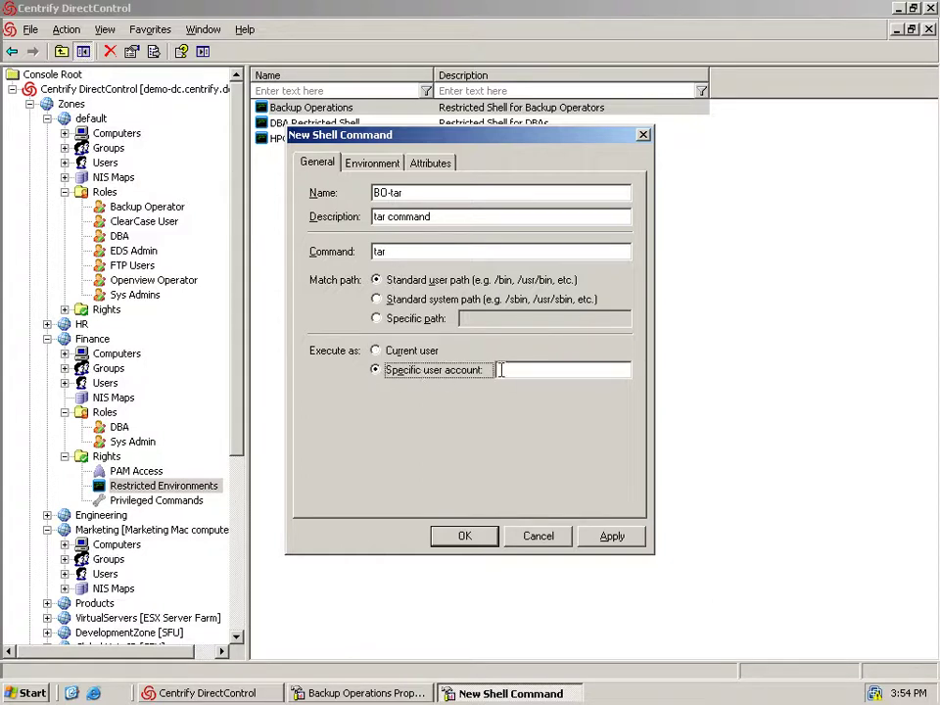
left_click(499, 370)
type("root")
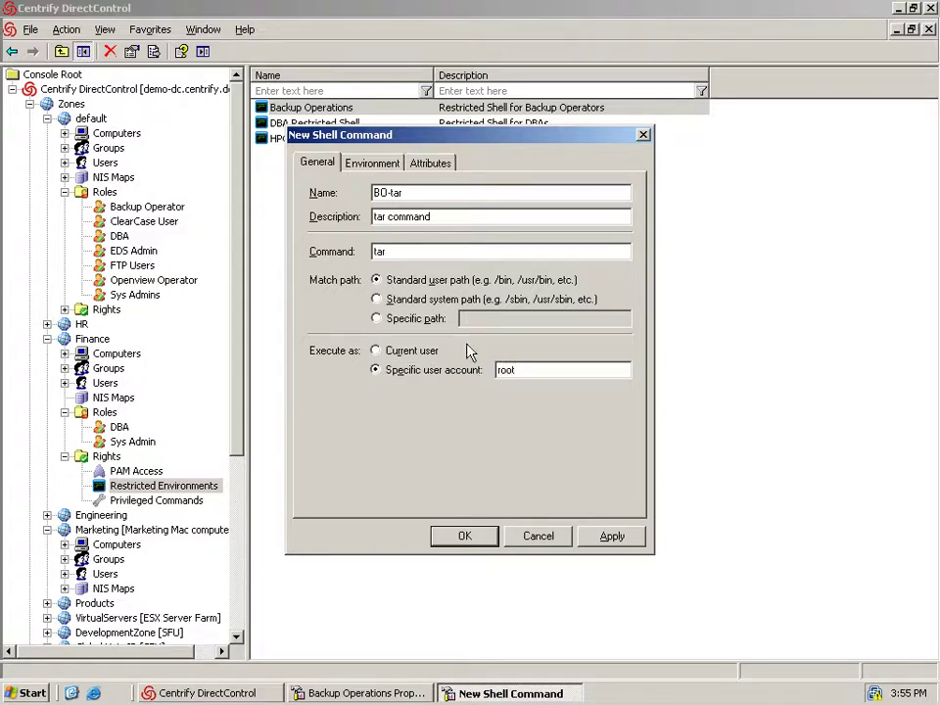
left_click(391, 164)
left_click(418, 168)
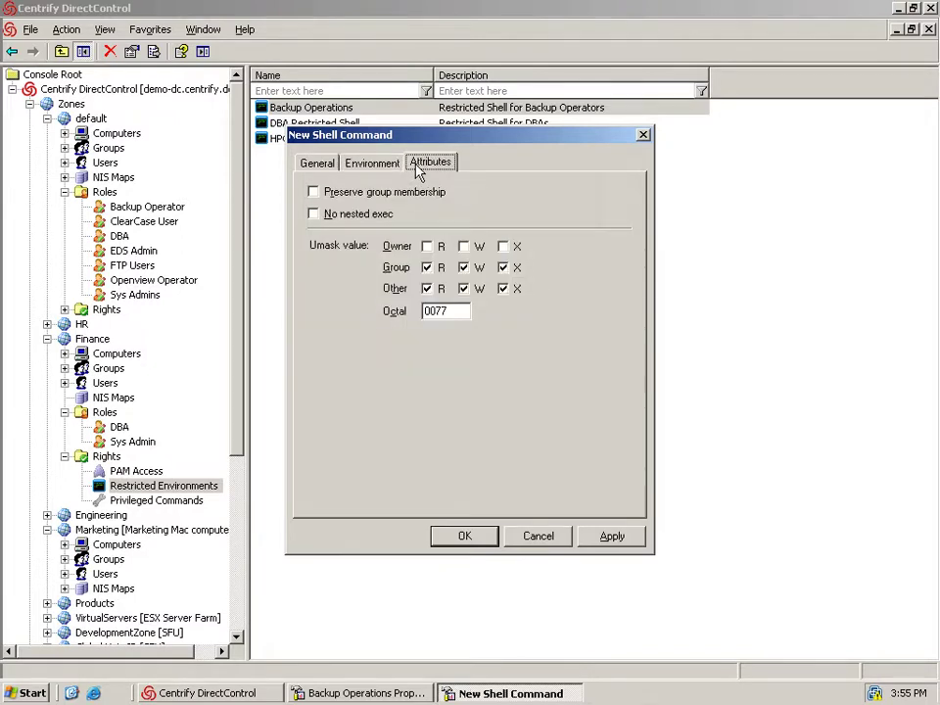
left_click(465, 536)
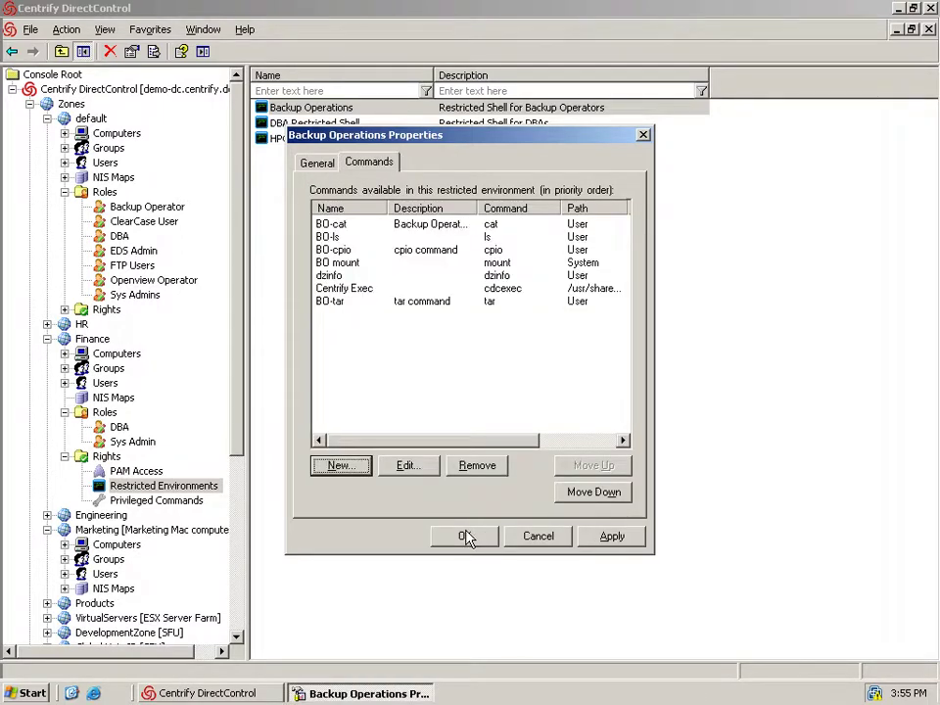
left_click(466, 537)
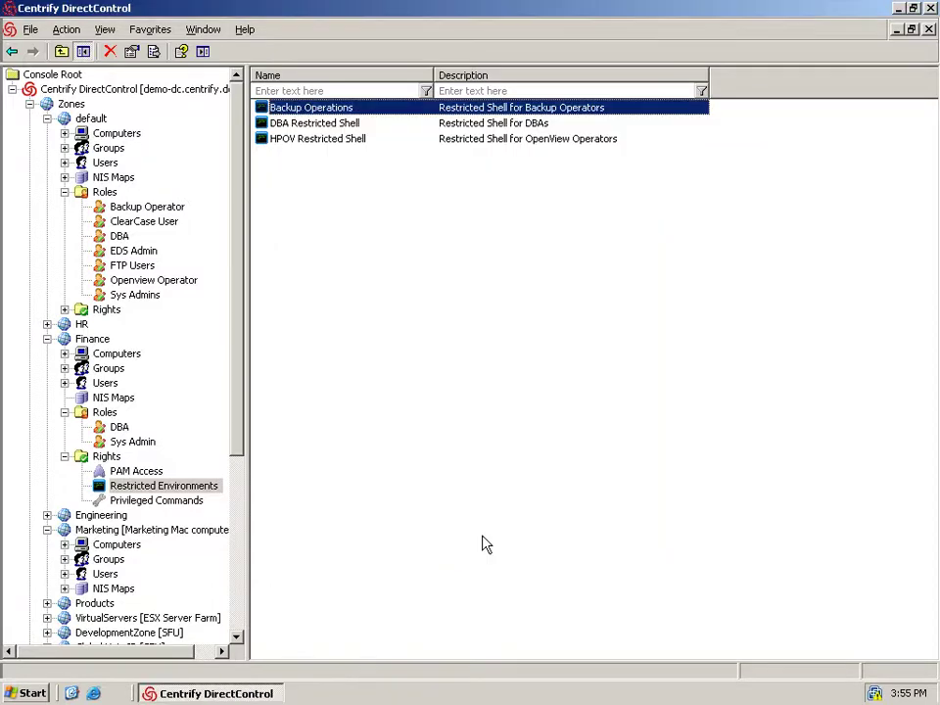
Add a Finance role named 'Backup Operator' with description 'backup operator role'
left_click(104, 412)
right_click(102, 417)
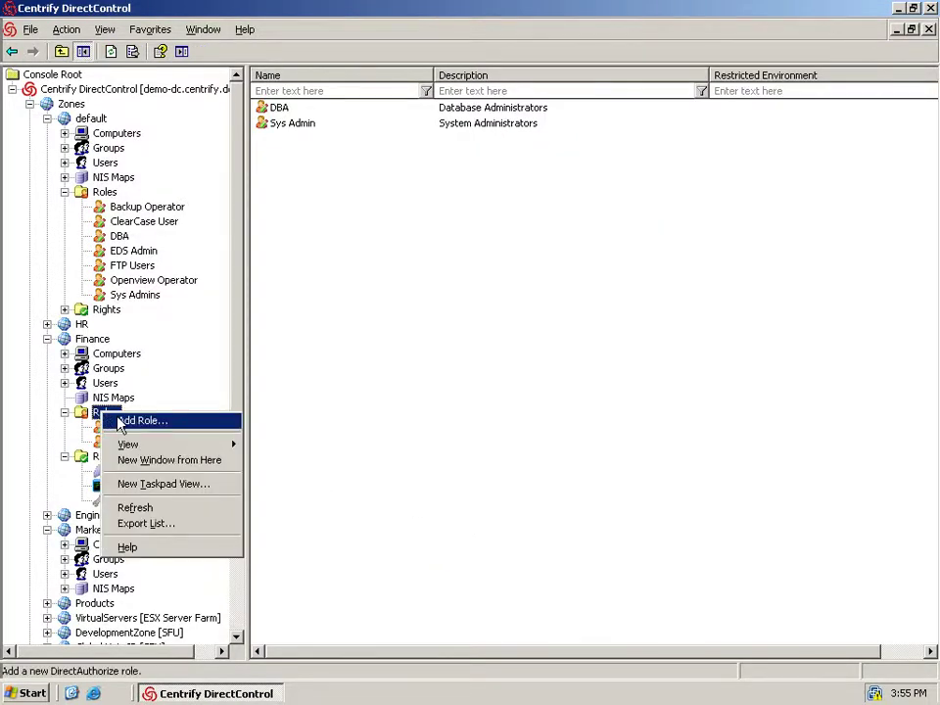
left_click(118, 421)
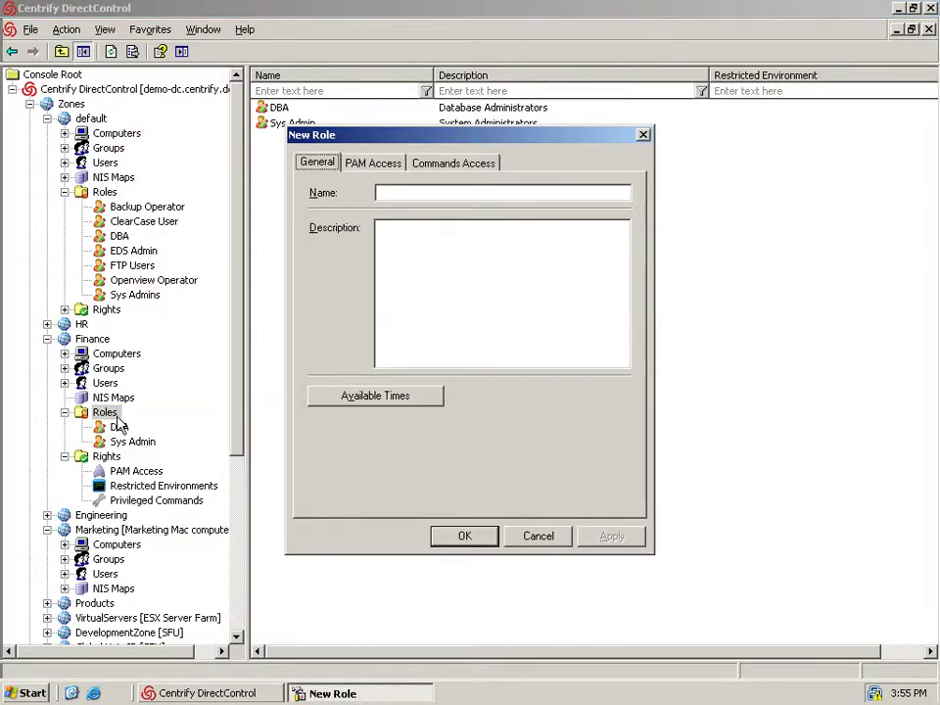
left_click(436, 195)
type("Backup ")
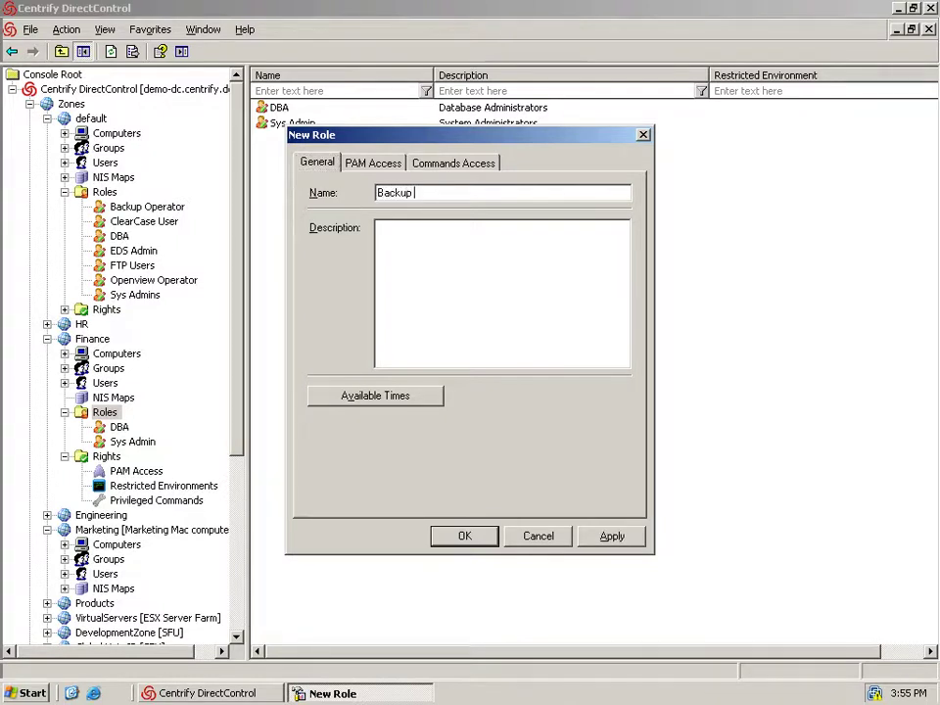
type("Operator")
key("Tab")
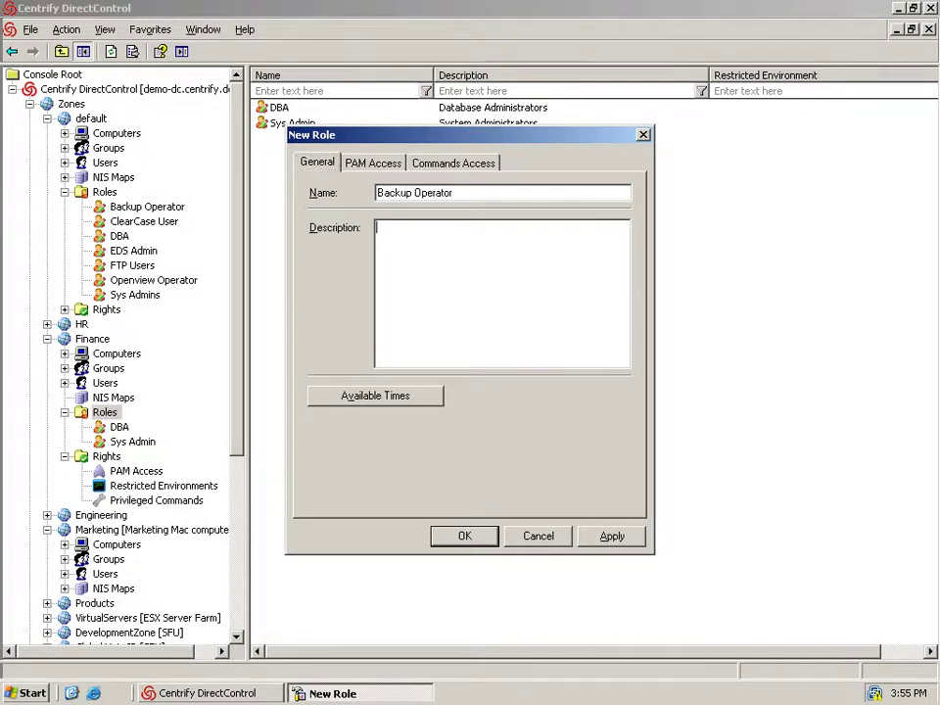
type("backup operator role")
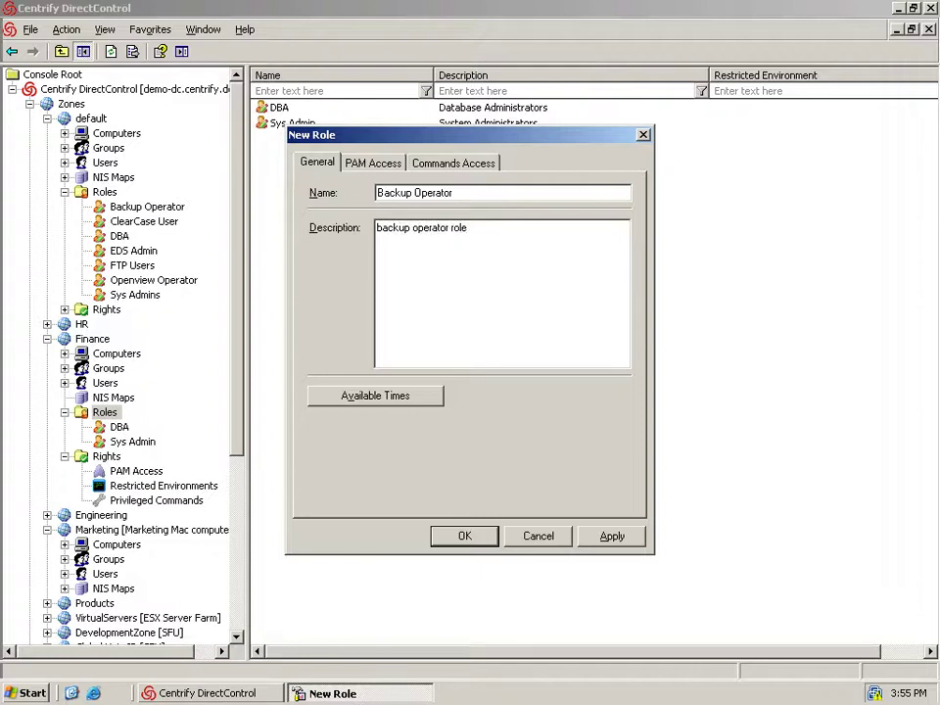
Limit the role's available times to all Sunday plus Tuesday and Friday 12–7 AM
left_click(392, 403)
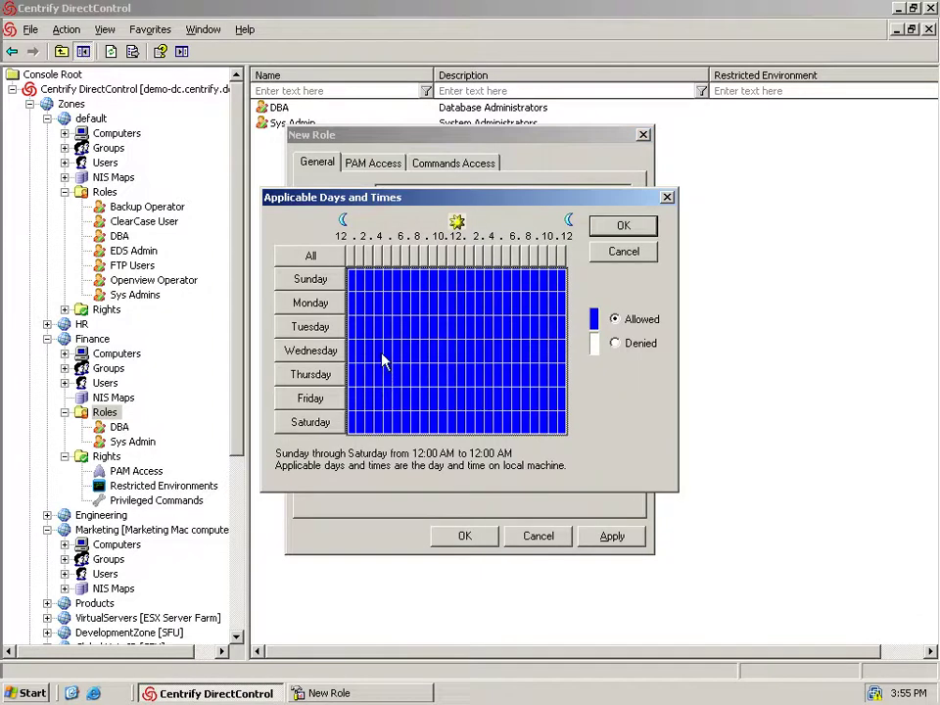
left_click_drag(356, 278, 580, 406)
left_click(615, 342)
left_click_drag(356, 286, 565, 286)
left_click(614, 319)
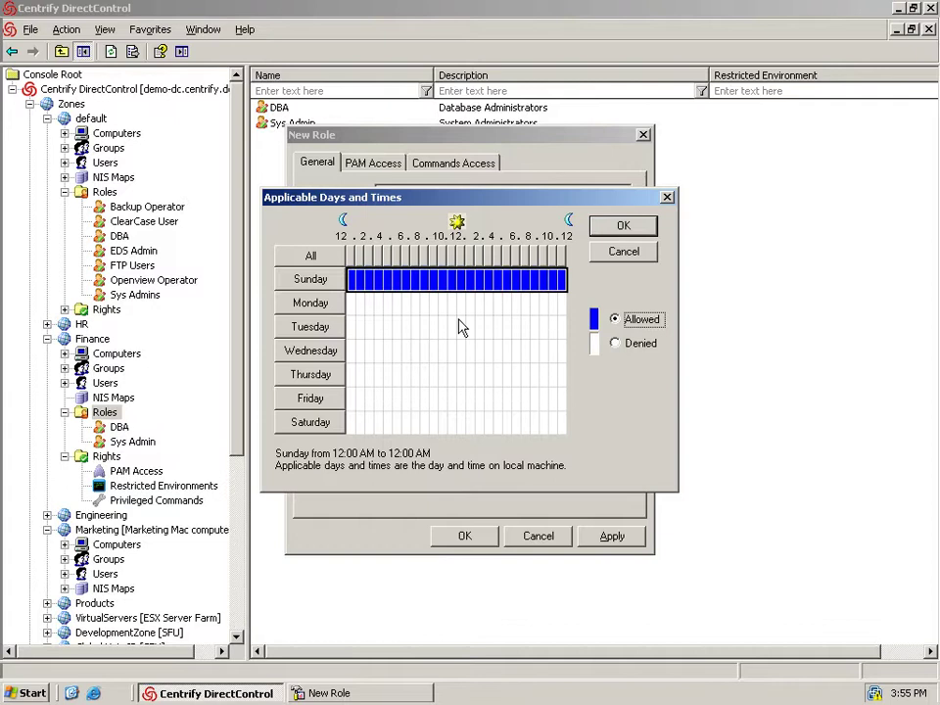
left_click_drag(358, 332, 411, 336)
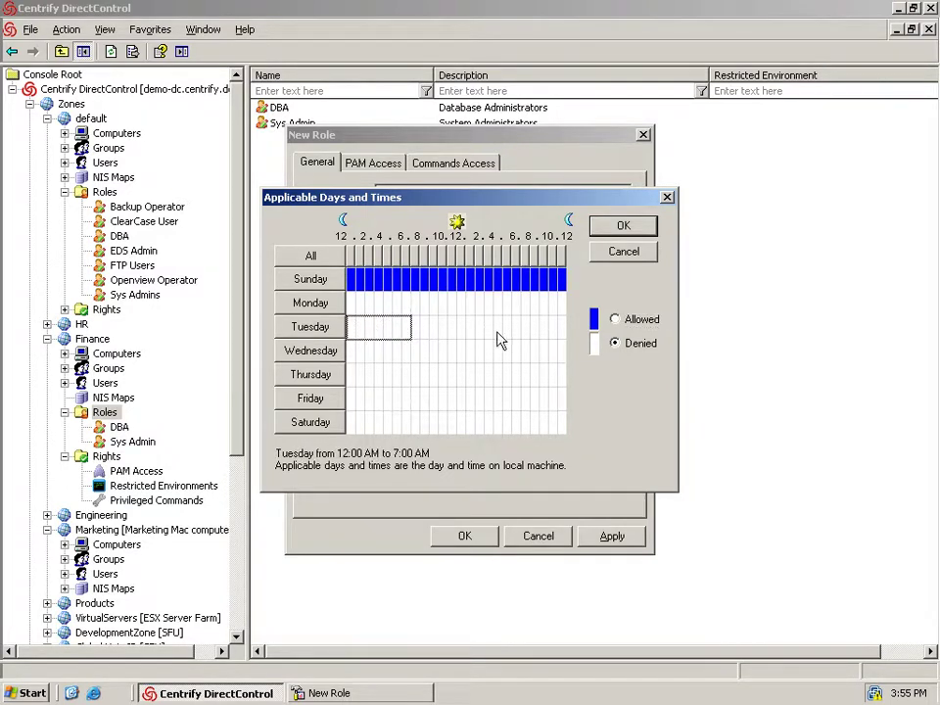
left_click(615, 320)
left_click_drag(350, 397, 411, 403)
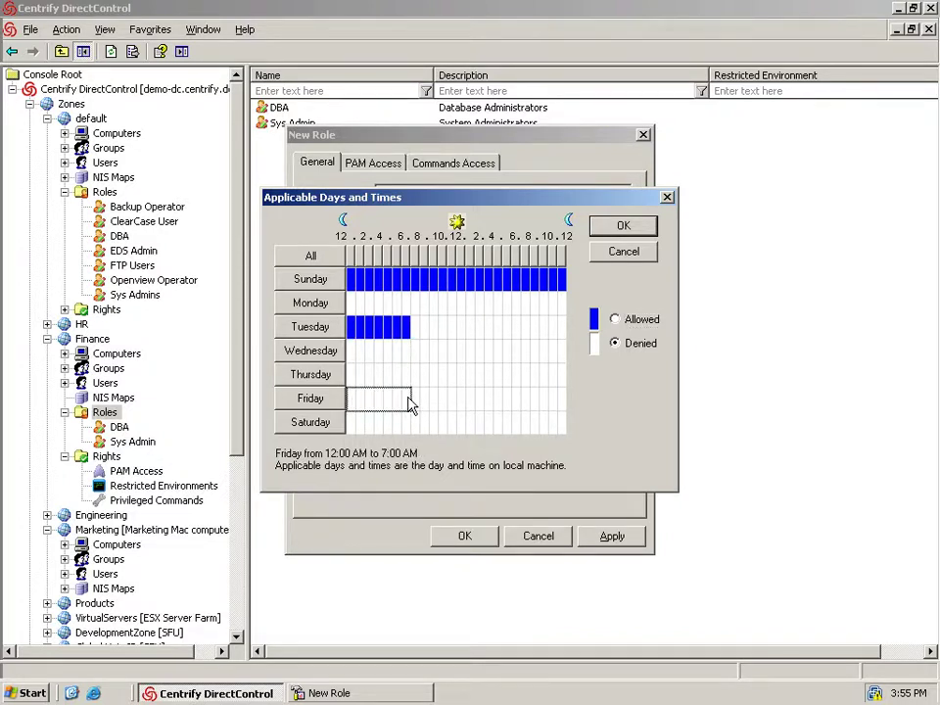
left_click(615, 319)
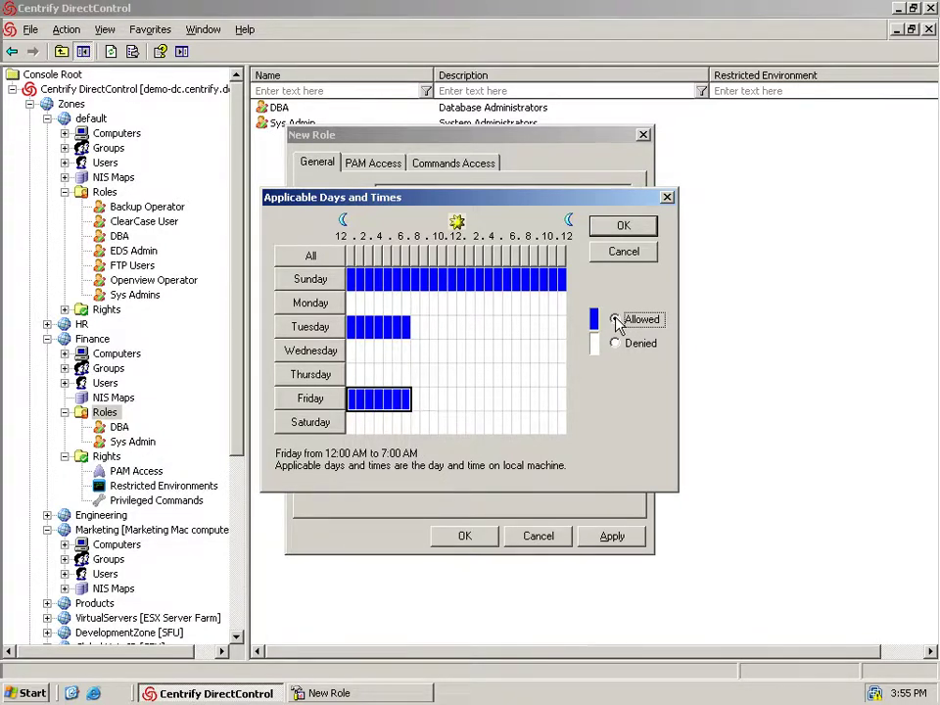
left_click(629, 227)
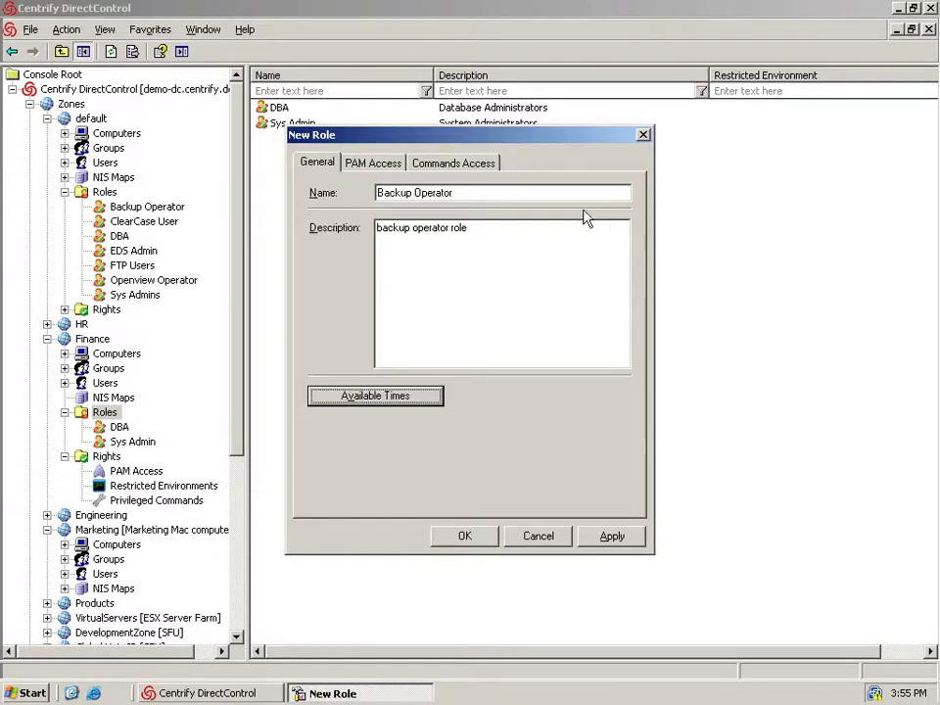
Grant the role PAM access to the sshd (OpenSSH) application
left_click(392, 170)
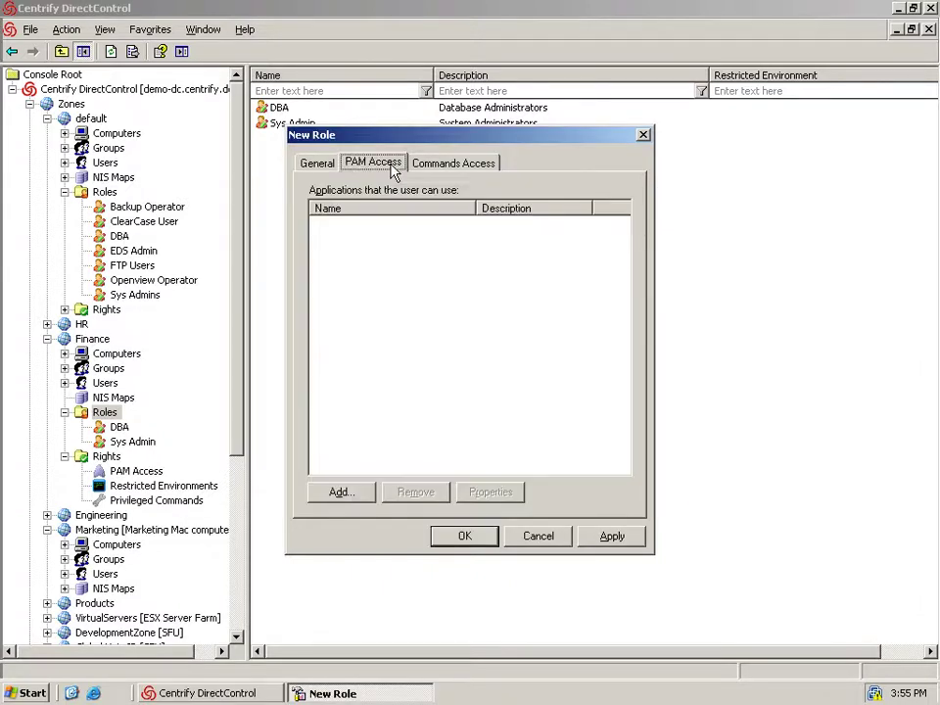
left_click(352, 493)
left_click(260, 261)
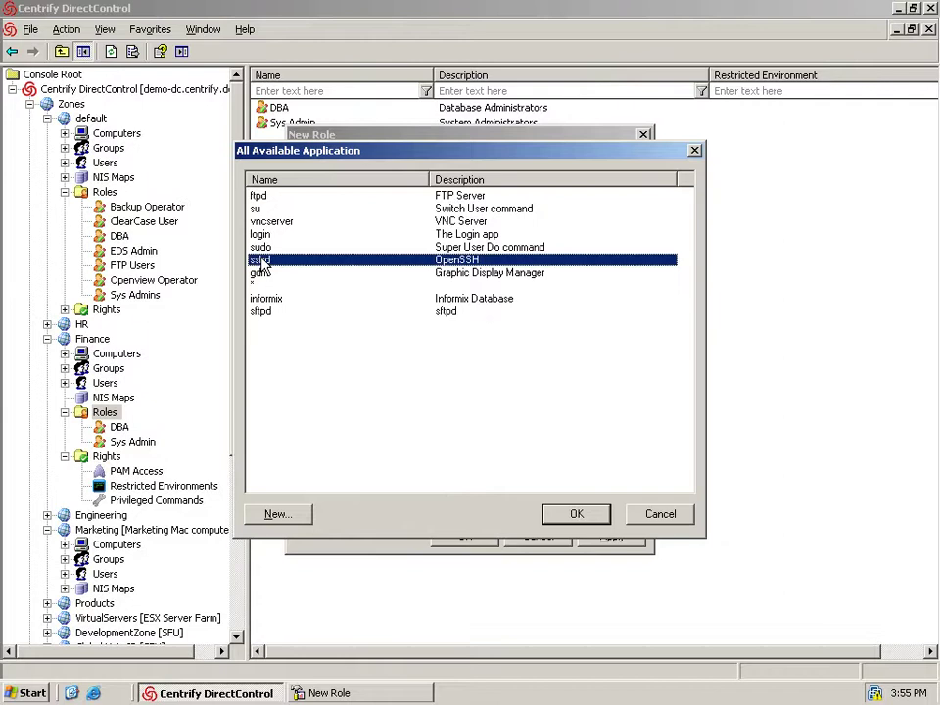
left_click(576, 514)
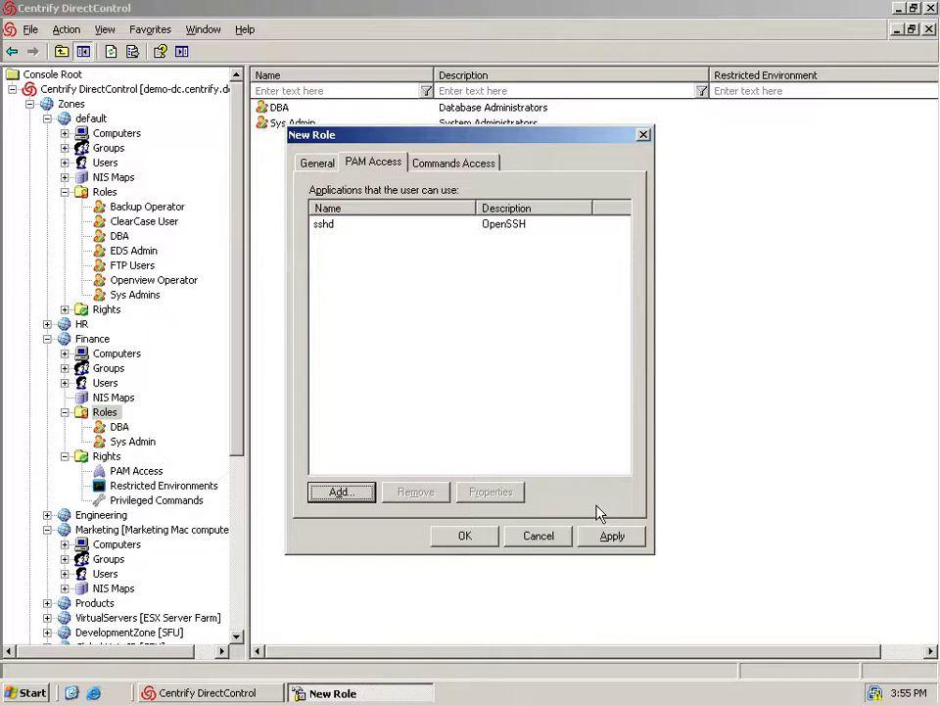
Restrict the role's commands to the Backup Operations environment and create the Backup Operator role
left_click(484, 166)
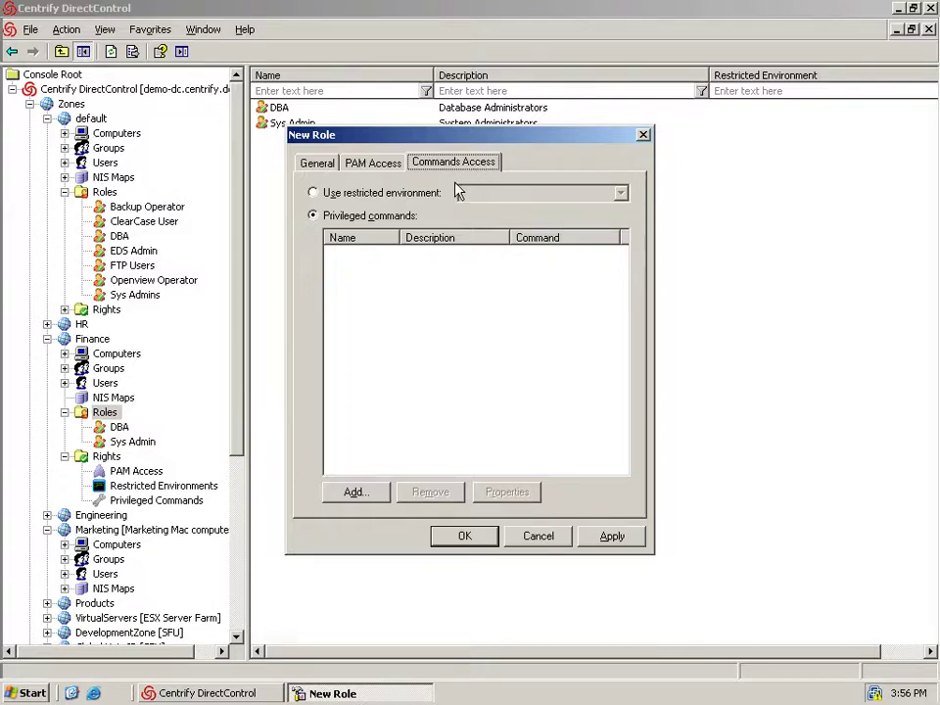
left_click(377, 194)
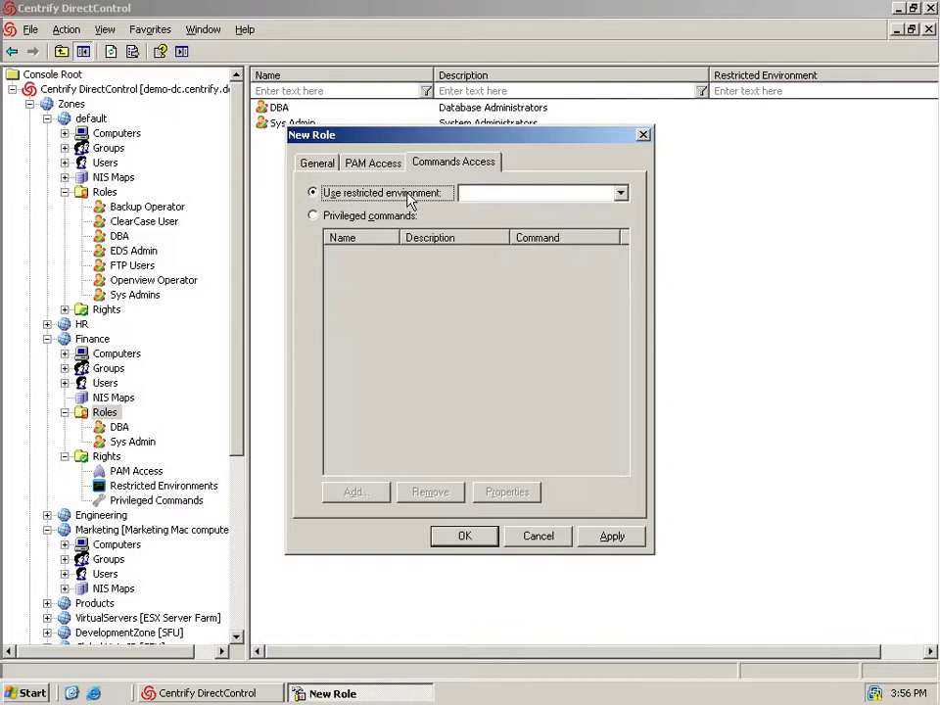
left_click(564, 199)
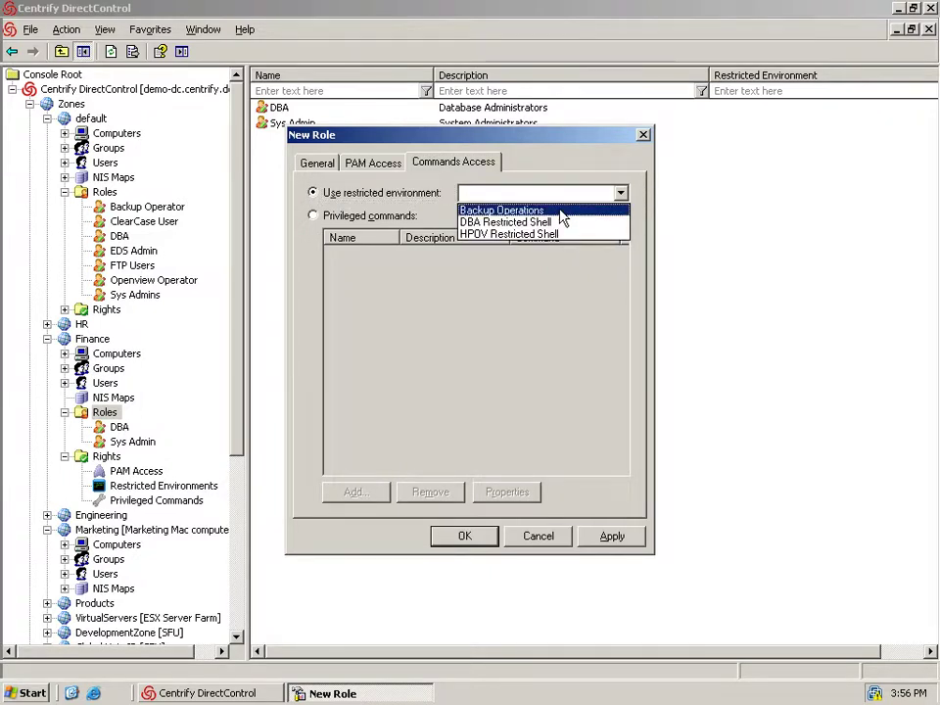
left_click(561, 211)
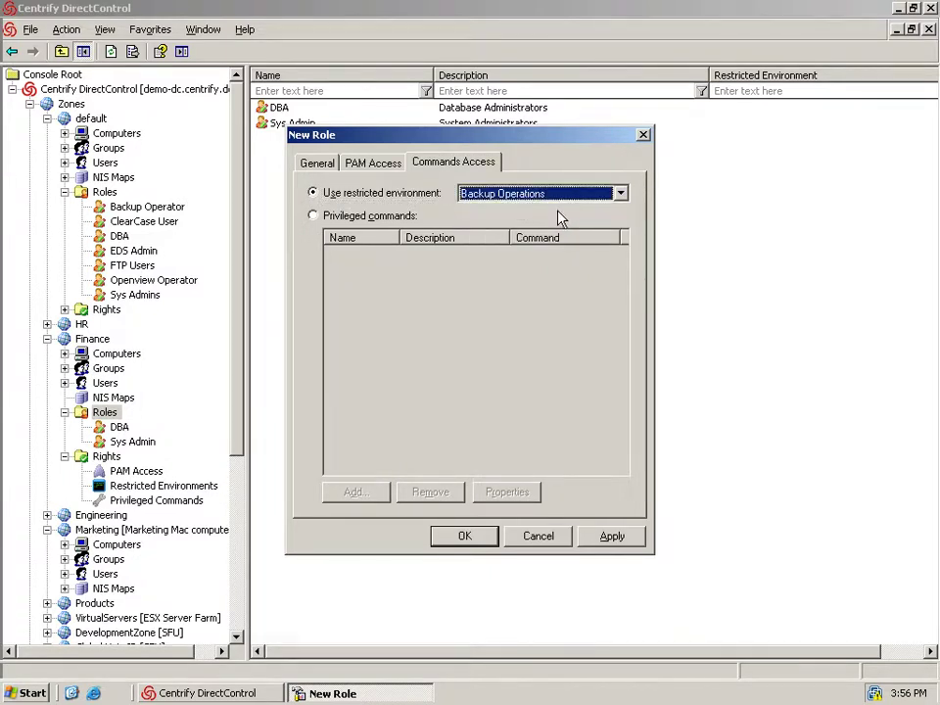
left_click(478, 544)
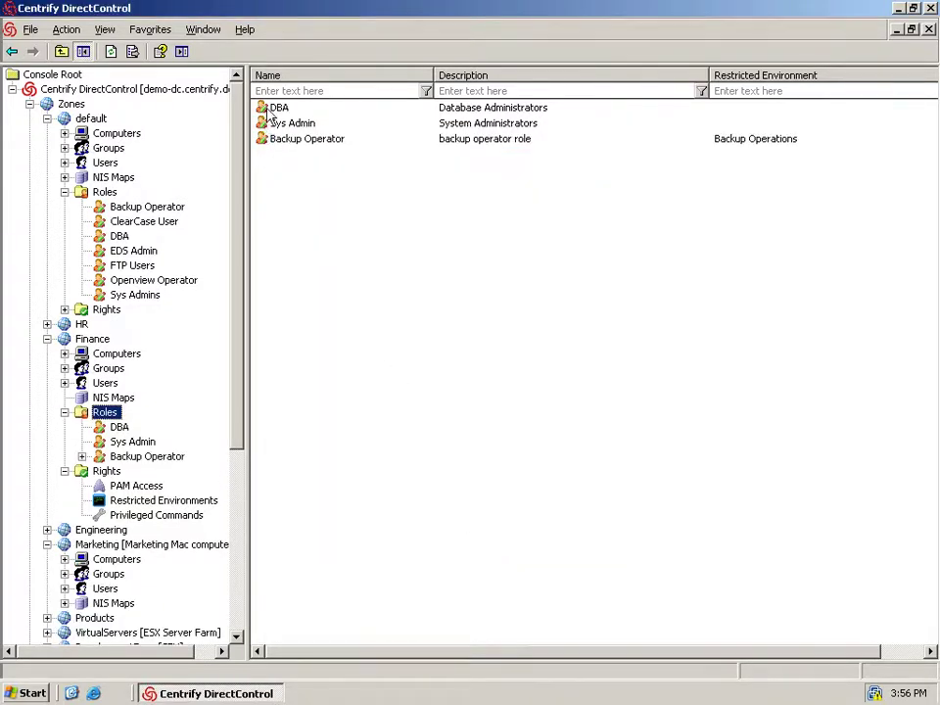
Search for the user by name and assign them to Backup Operator from the Users folder
double_click(271, 140)
right_click(267, 140)
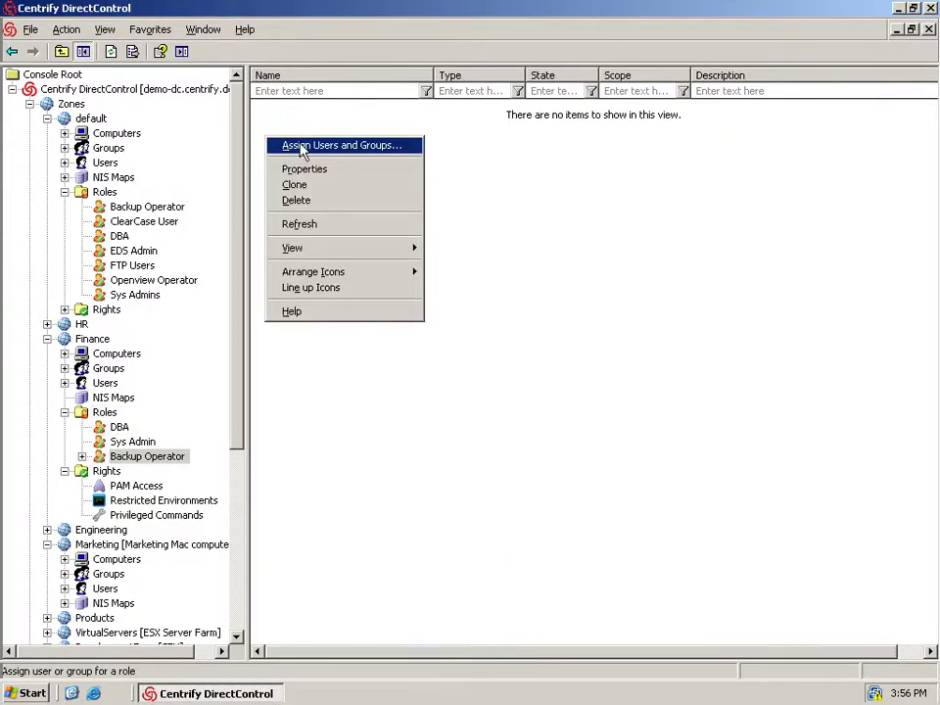
left_click(302, 147)
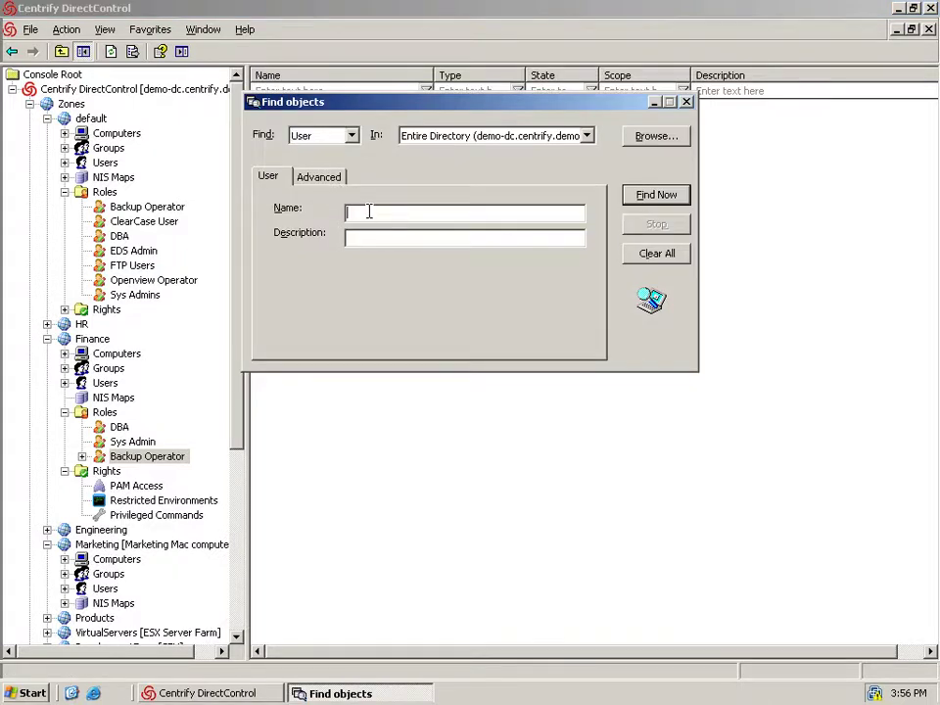
type("fred")
key("Return")
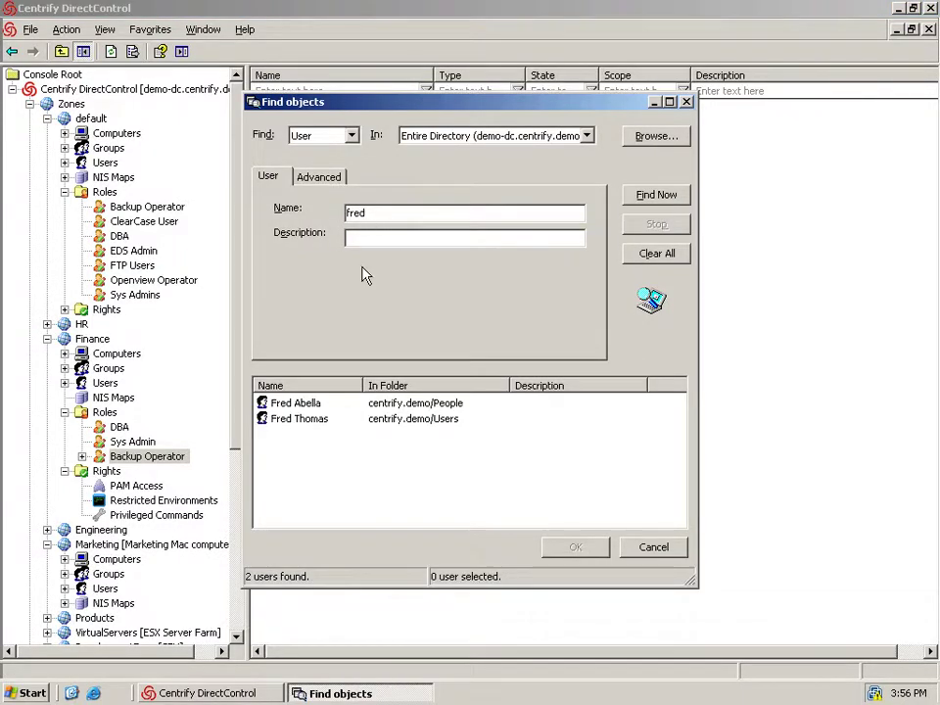
left_click(308, 418)
left_click(573, 547)
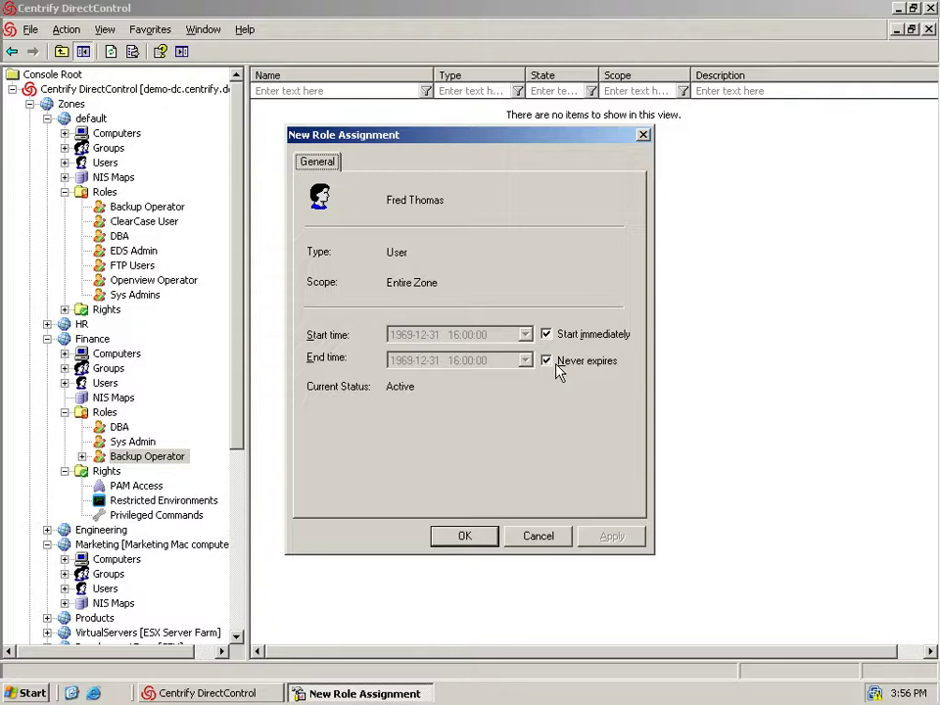
left_click(485, 538)
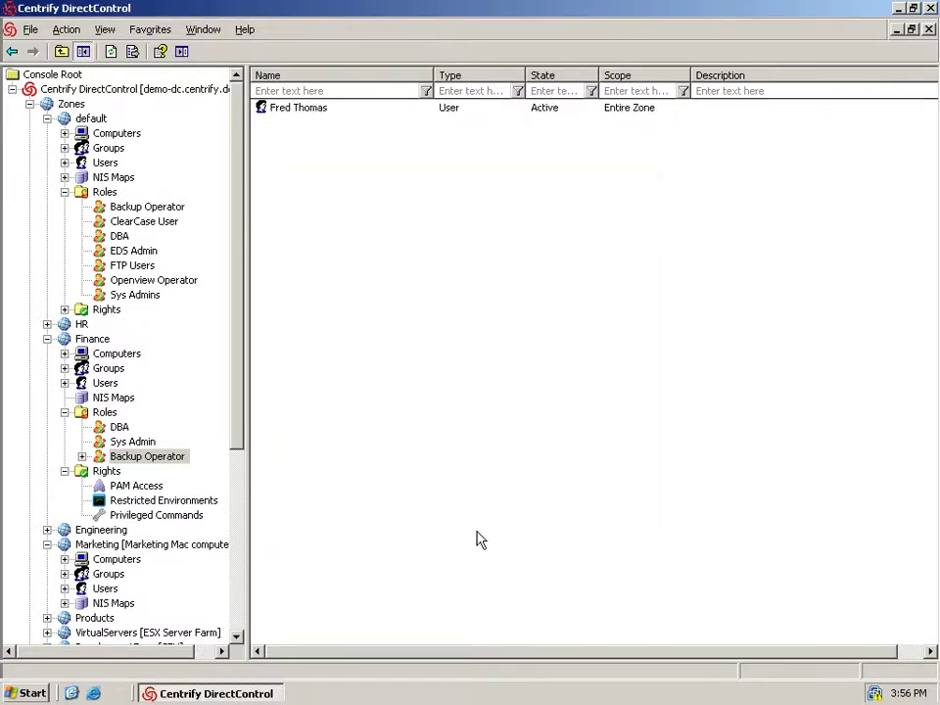
right_click(103, 384)
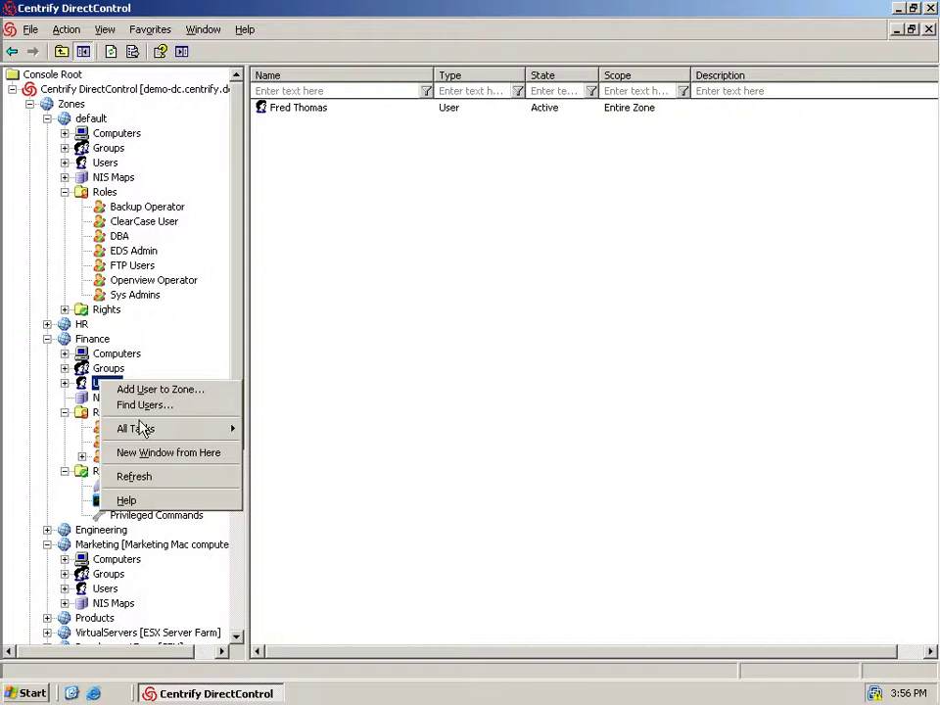
mouse_move(225, 428)
left_click(260, 431)
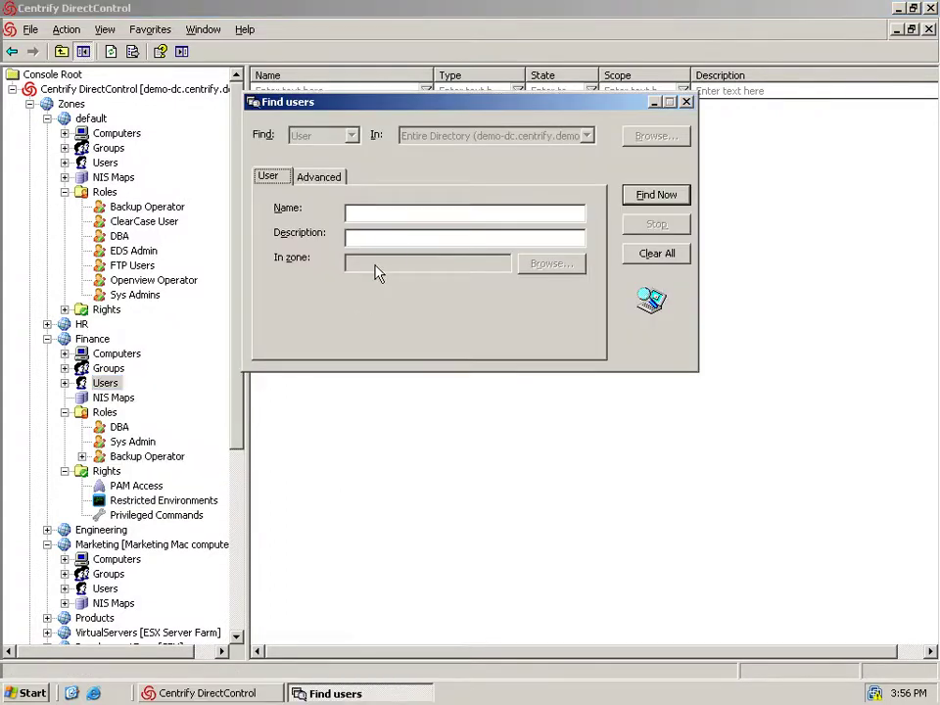
left_click(394, 213)
type("fred")
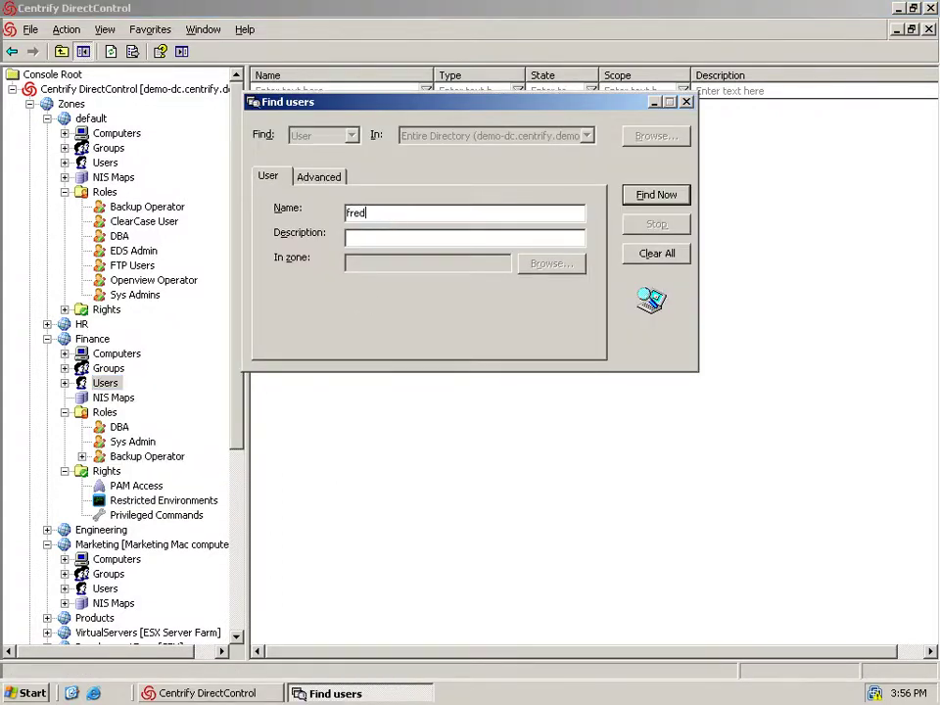
key("Return")
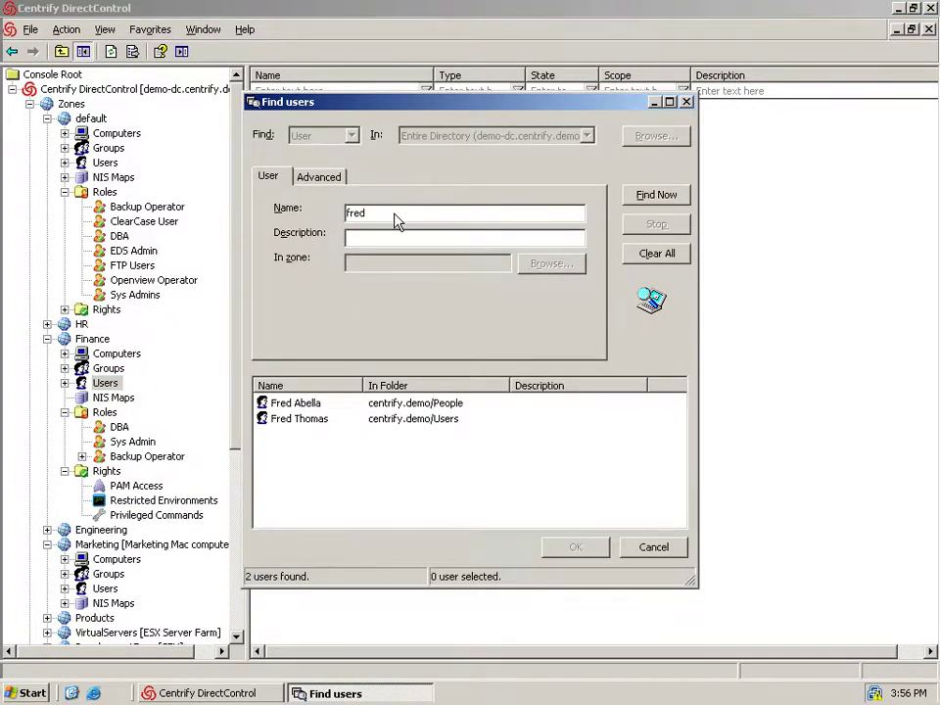
double_click(305, 420)
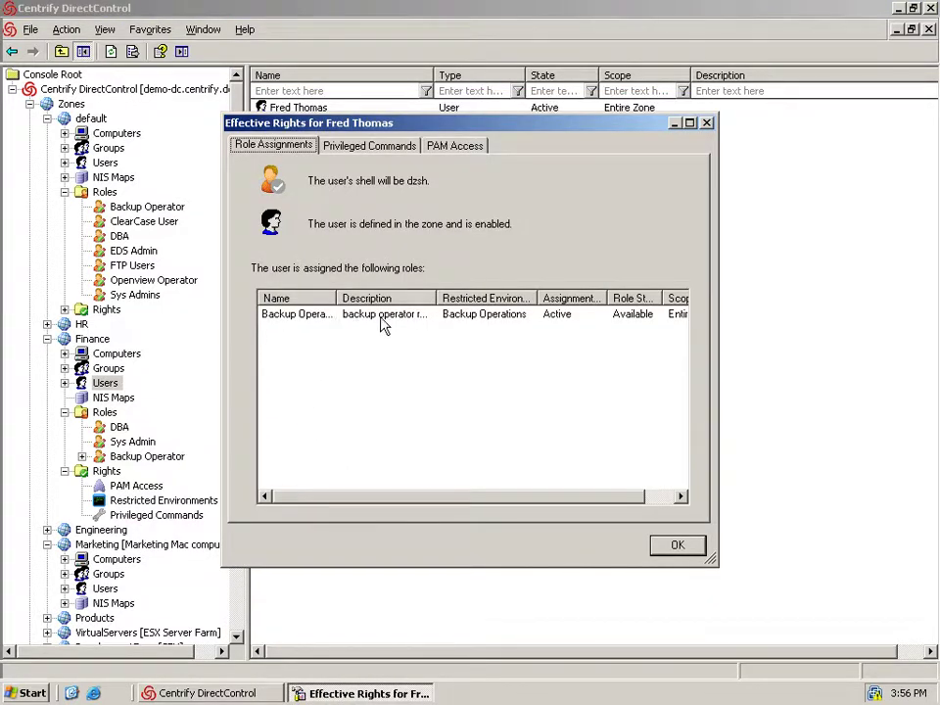
left_click(445, 147)
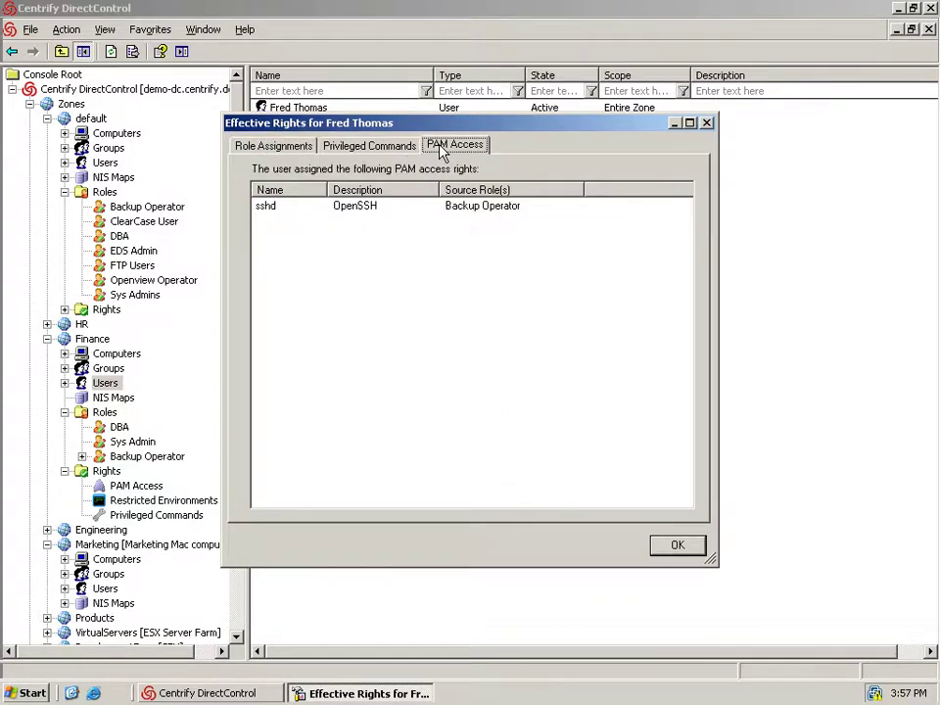
left_click(677, 544)
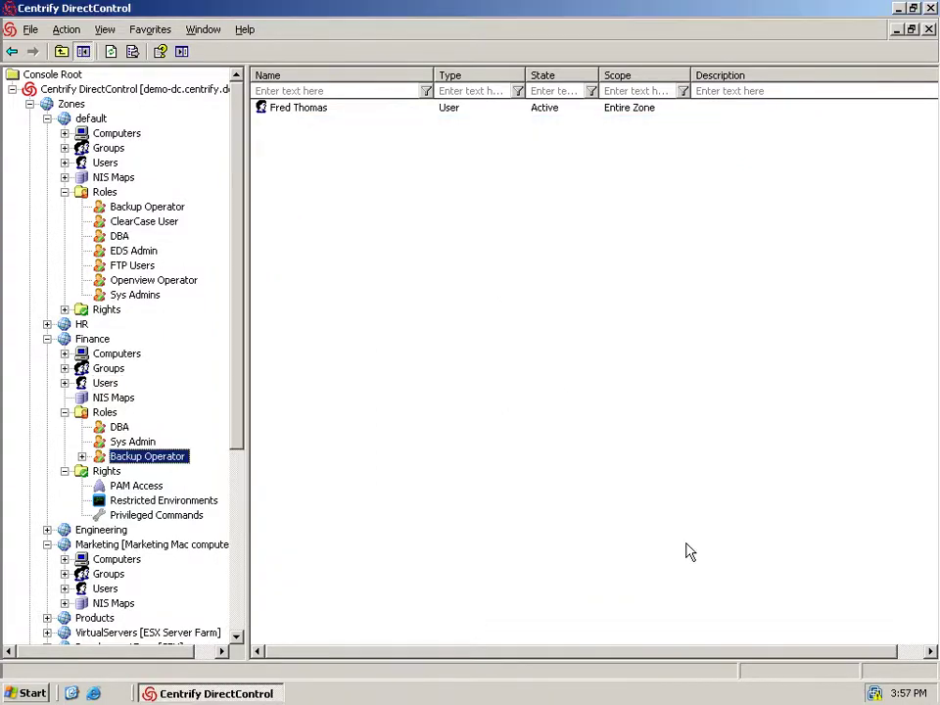
Open the Current User Role Assignments report for the backup user
scroll(241, 556, "down", 6)
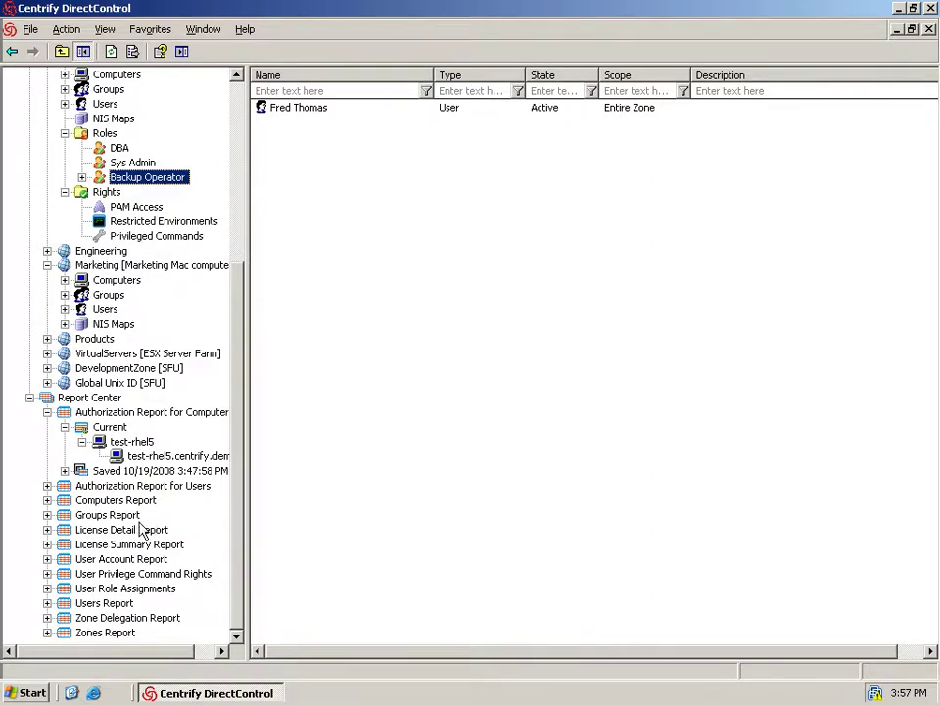
left_click(116, 588)
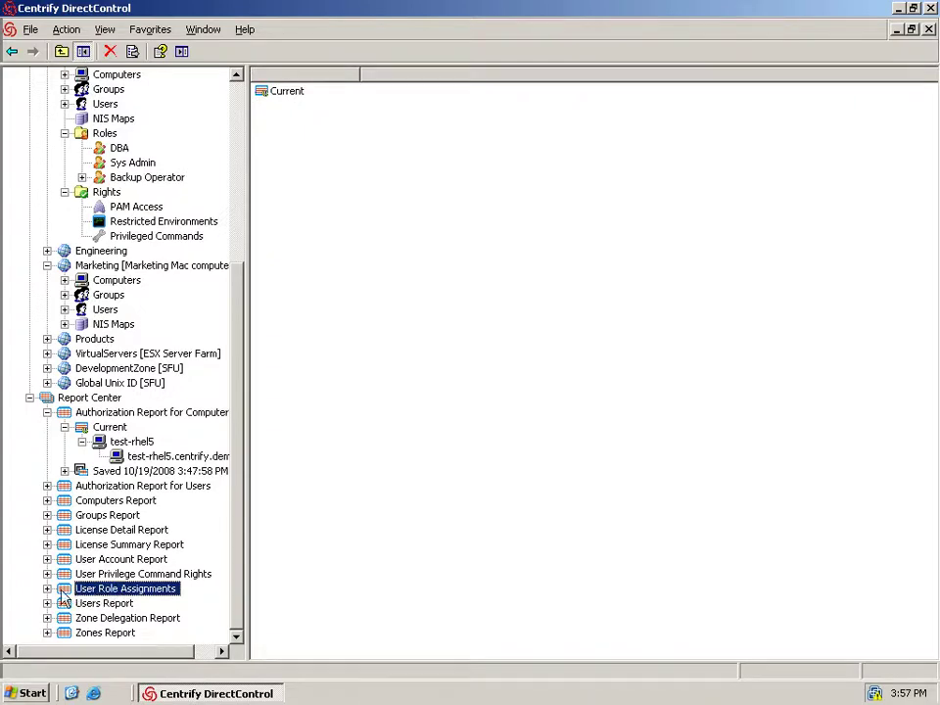
left_click(47, 589)
left_click(110, 603)
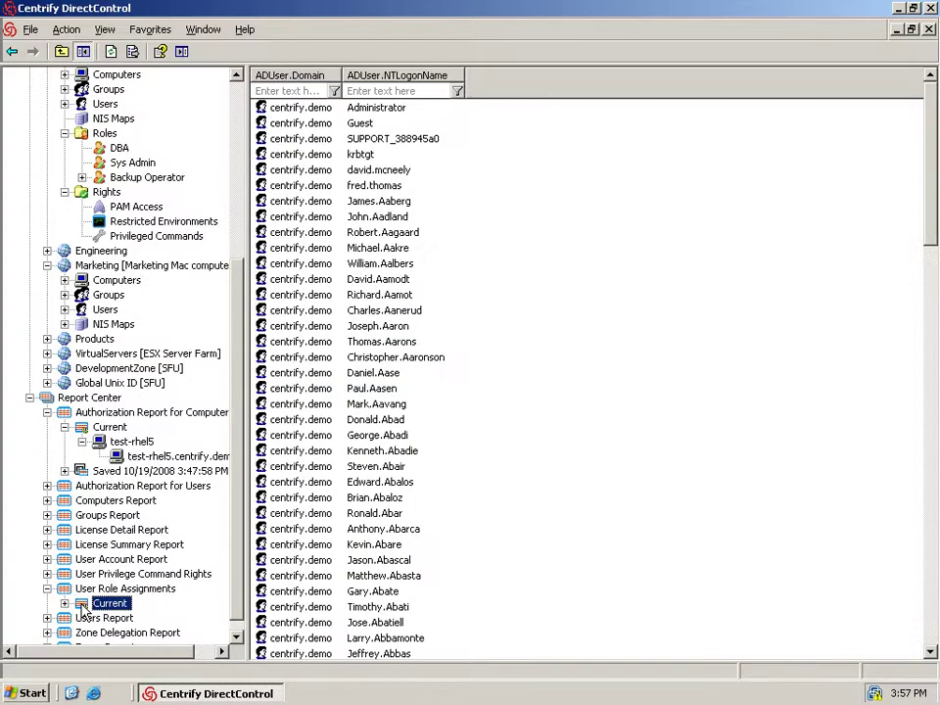
double_click(373, 185)
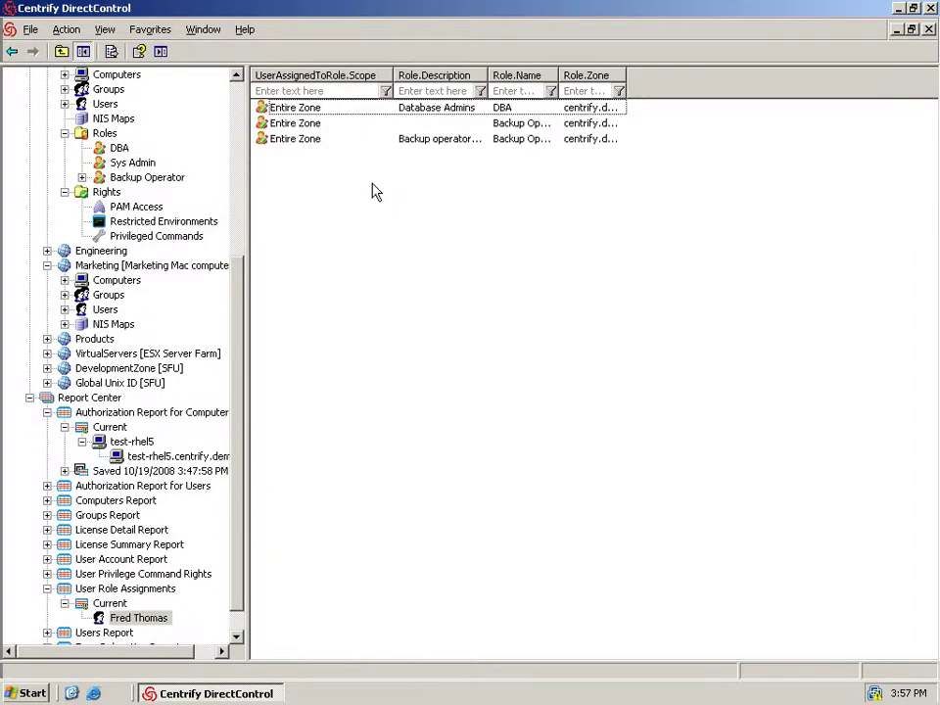
Auto-fit the Role.Description, Role.Name and Role.Zone columns to their contents
double_click(488, 76)
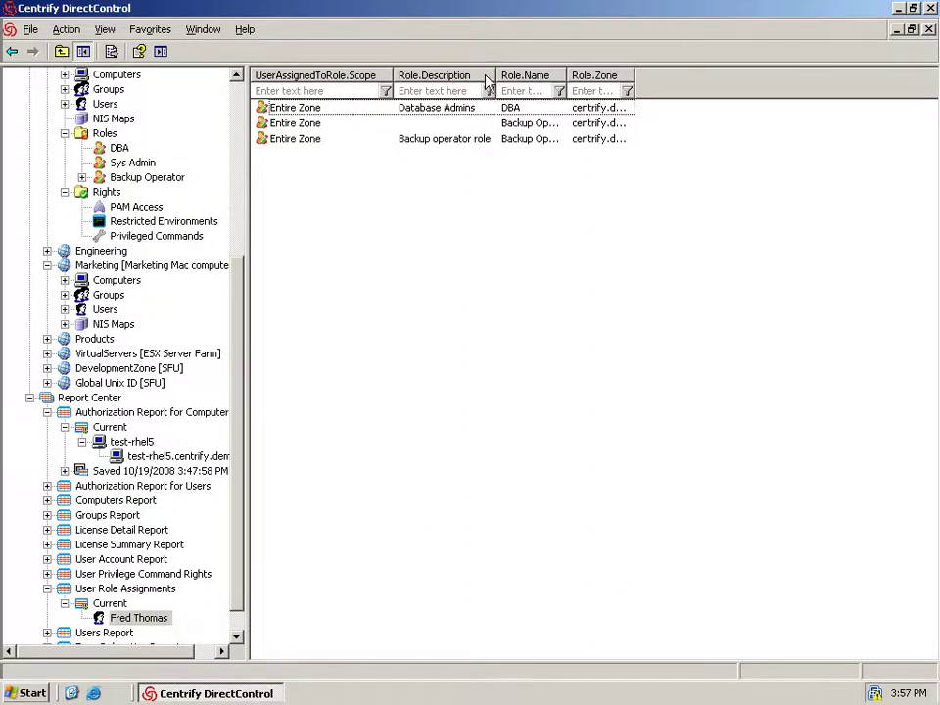
double_click(568, 74)
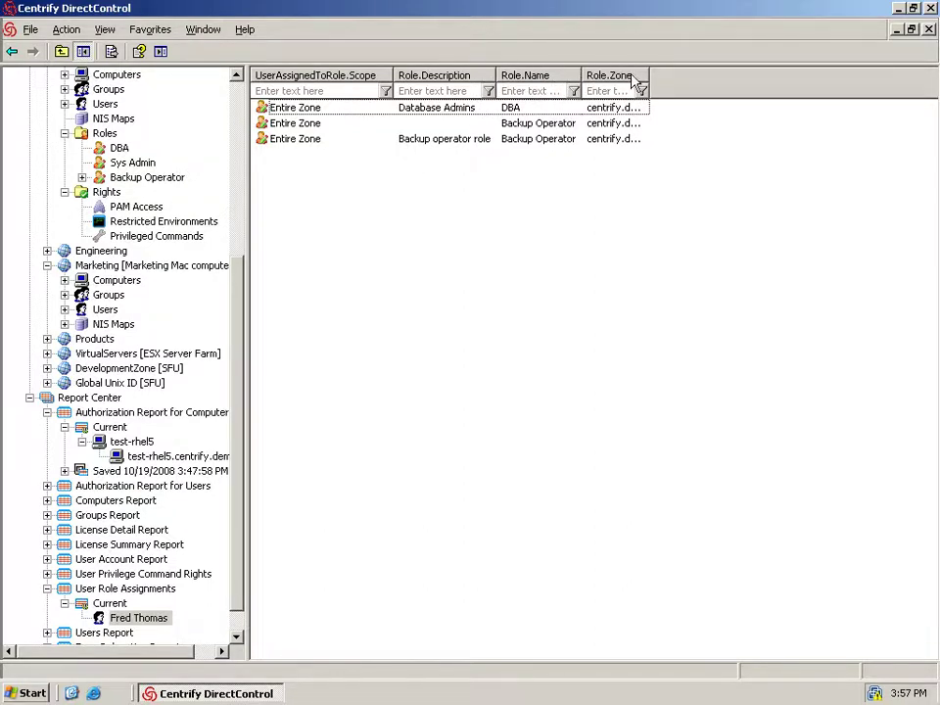
double_click(650, 74)
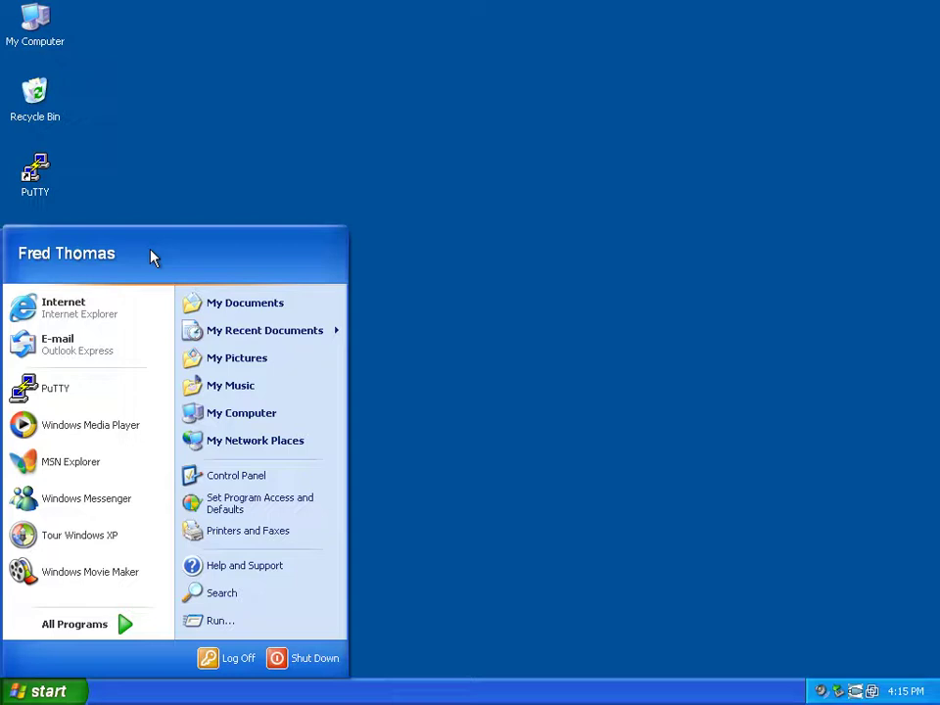
Launch PuTTY and connect to the saved test-rhel5 session with Kerberos login
left_click(157, 204)
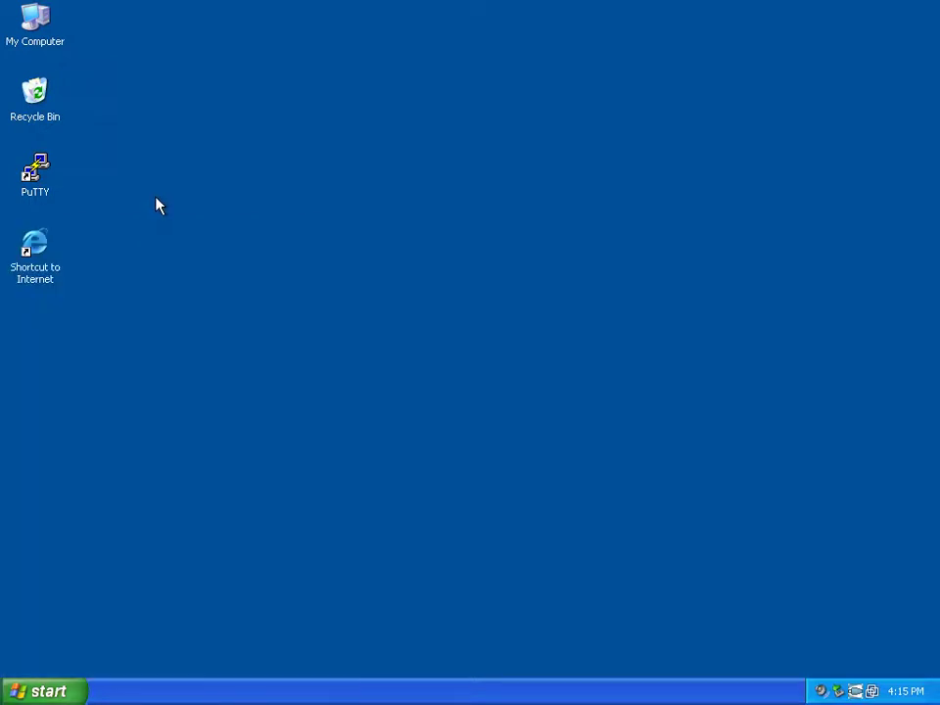
double_click(37, 172)
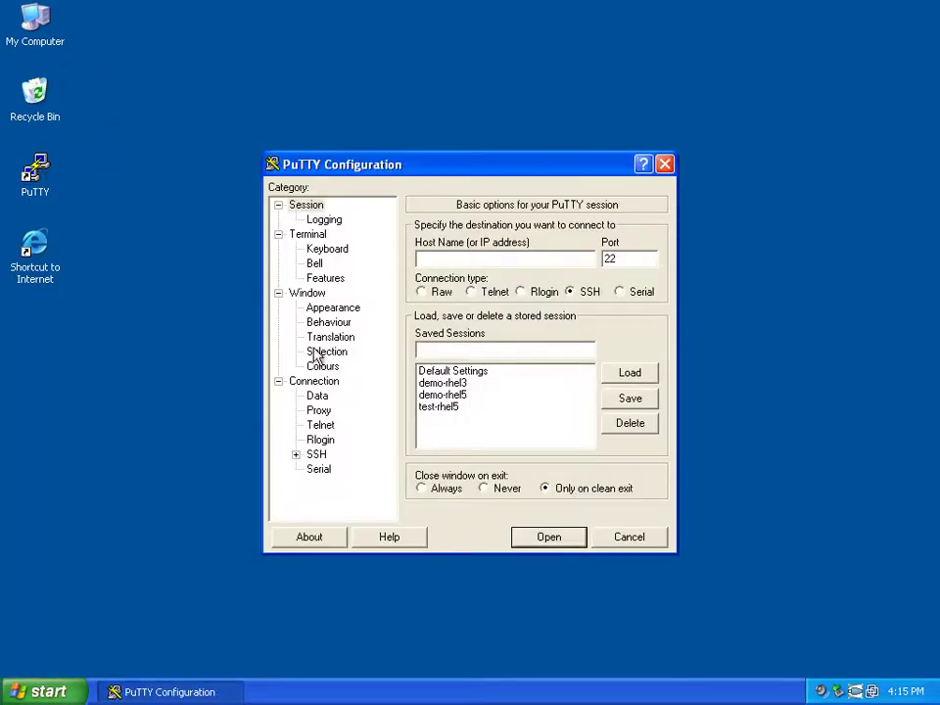
double_click(445, 406)
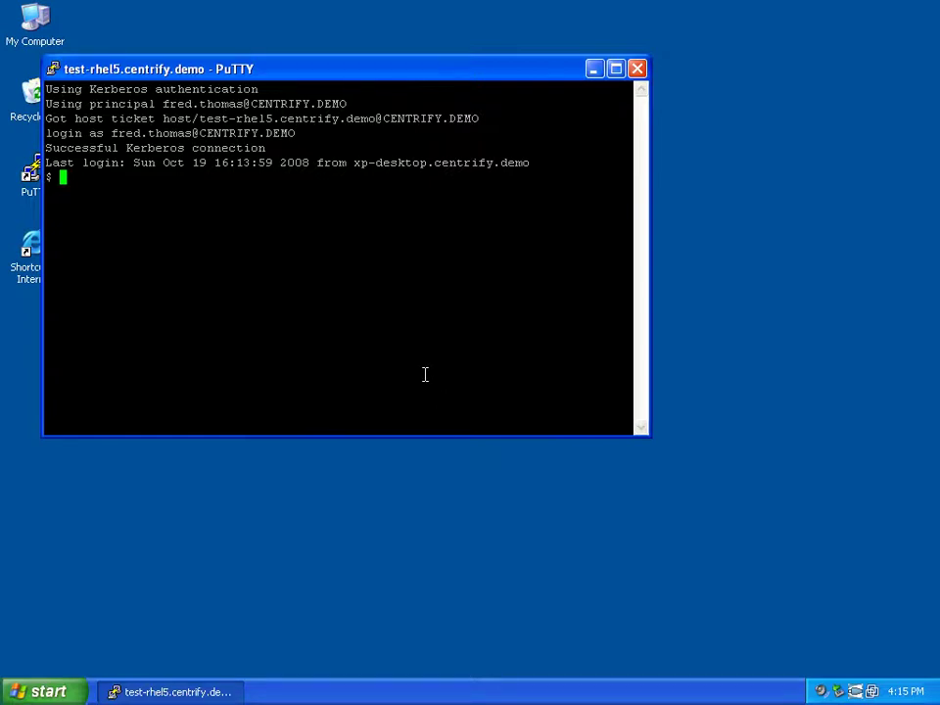
Attempt more on /etc/sudoers, which is refused, then run dzinfo to list Backup Operations commands including BO-tar
type("more /etc/a")
type("udo")
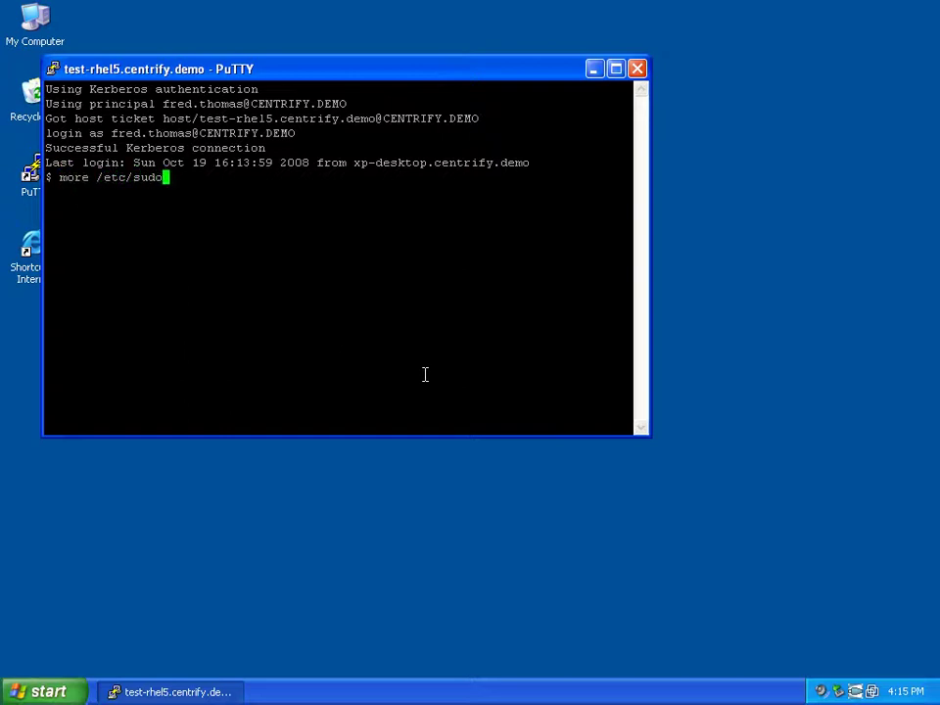
type("ers")
key("Return")
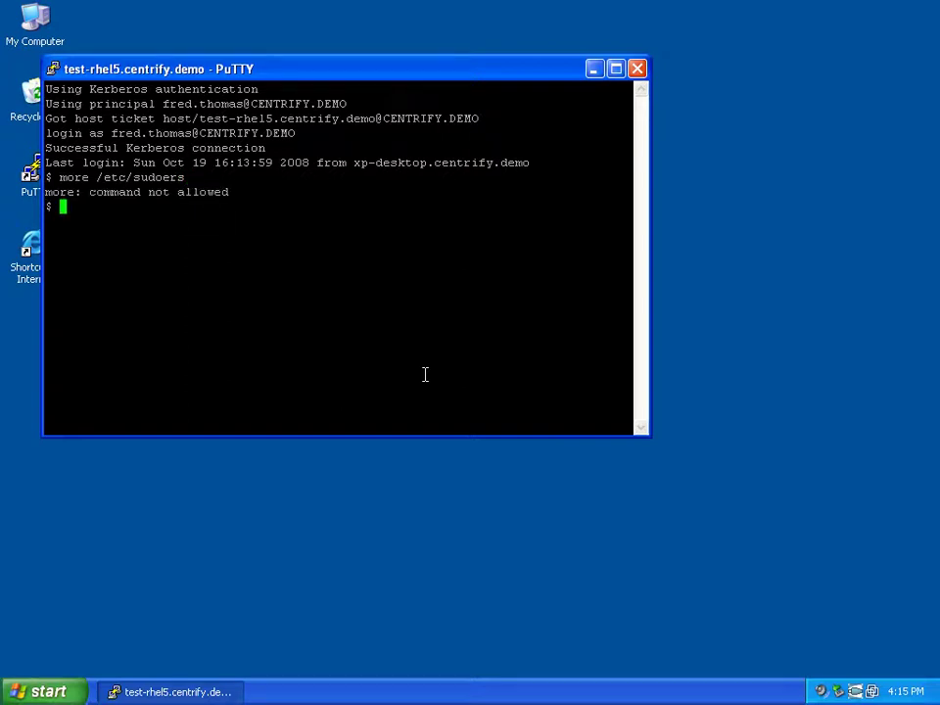
type("dzinfo")
key("Return")
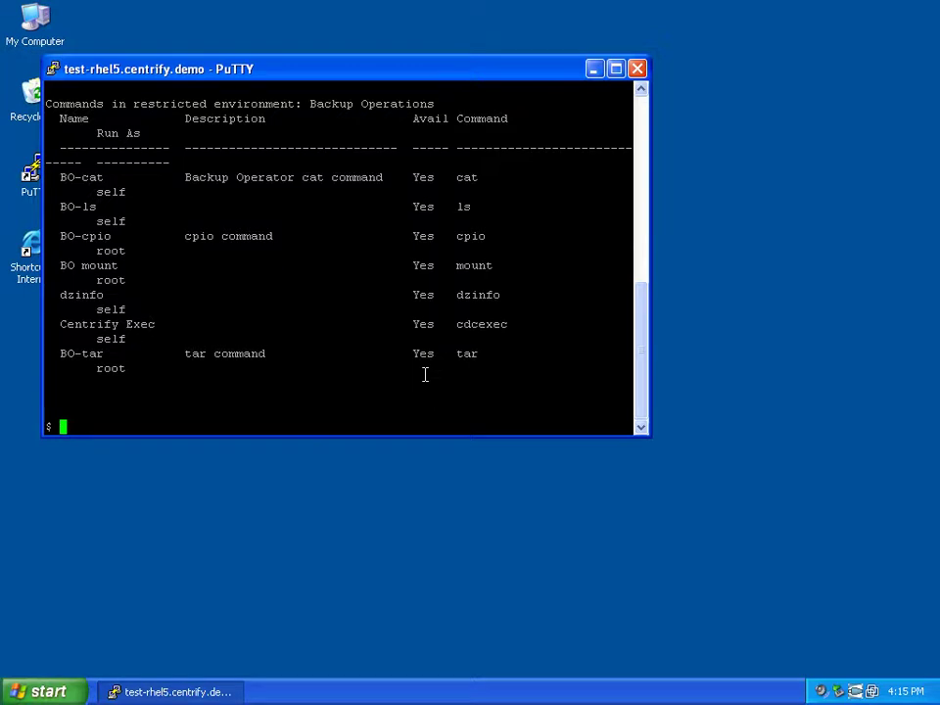
Archive /etc/ with tar -cf etc.tar, then ls -la shows etc.tar owned by root, 106270720 bytes
type("tar -cf etc.")
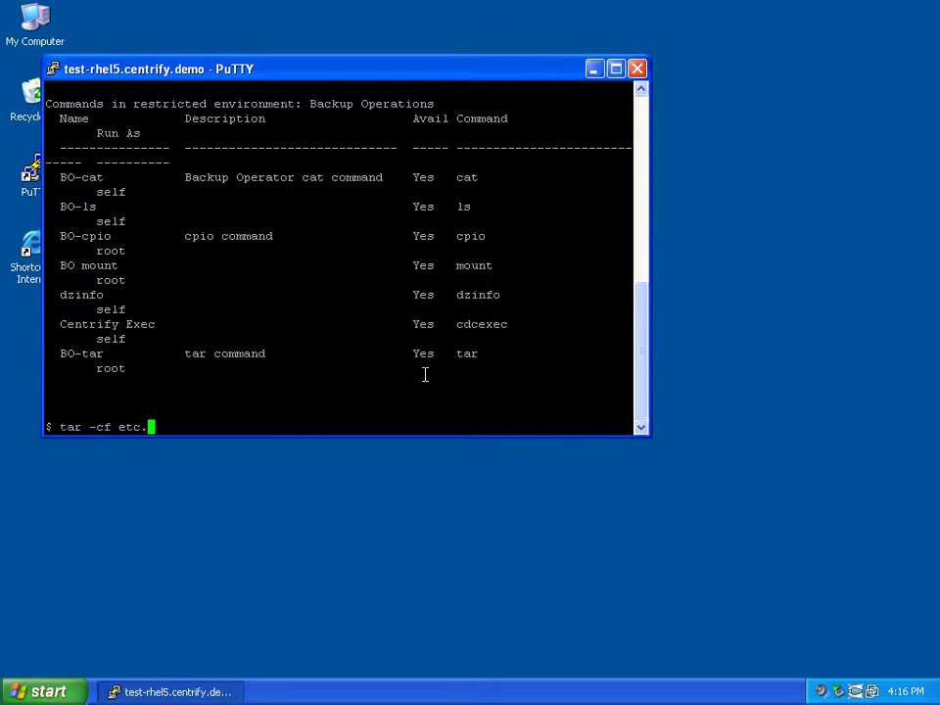
type("tar /etc/")
key("Return")
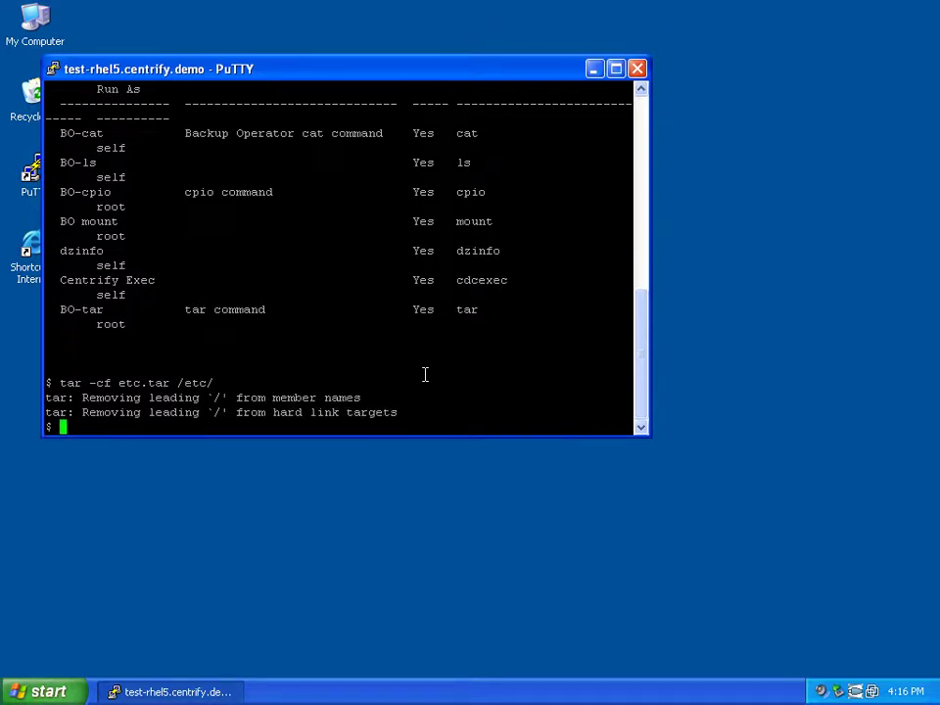
type("ls -la")
key("Return")
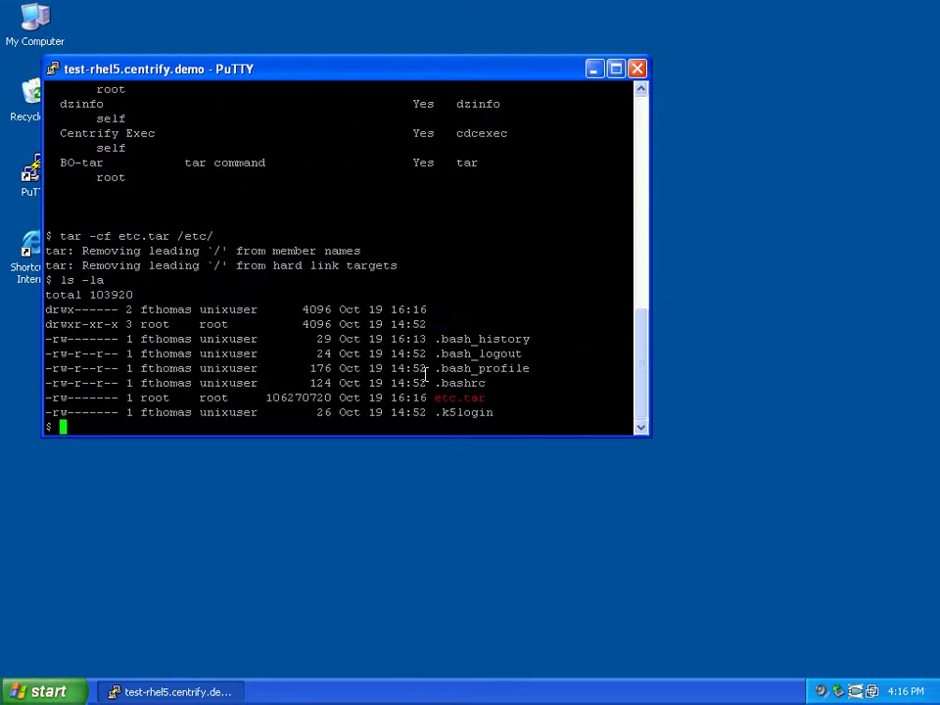